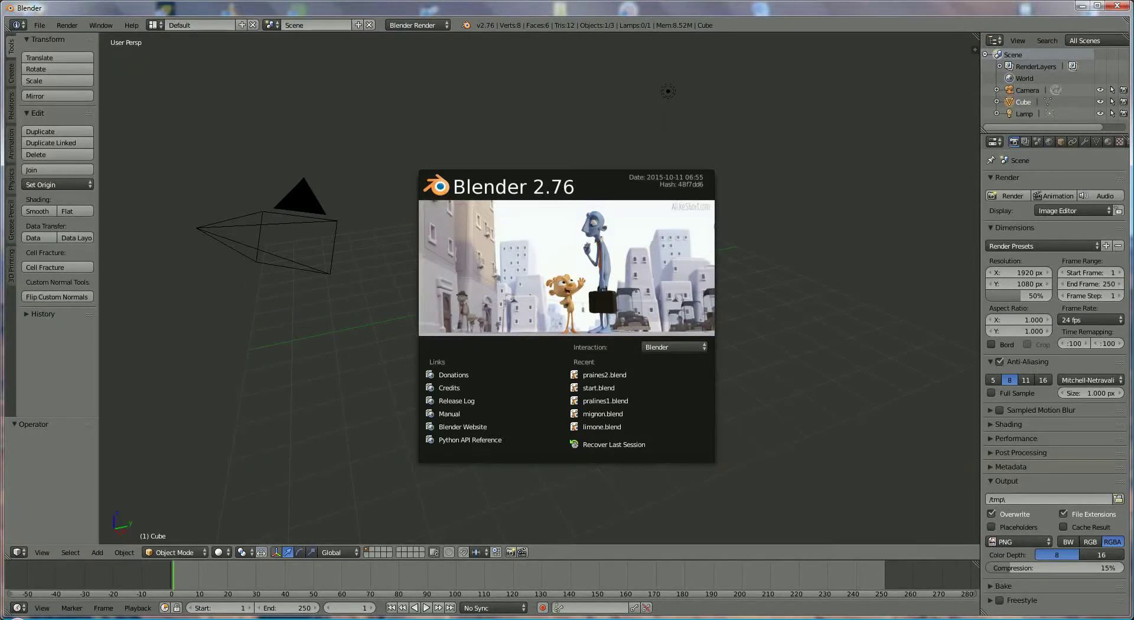
- Dismiss the splash screen and delete the default cube from the scene
{"action": "left_click", "coordinate": [766, 322]}
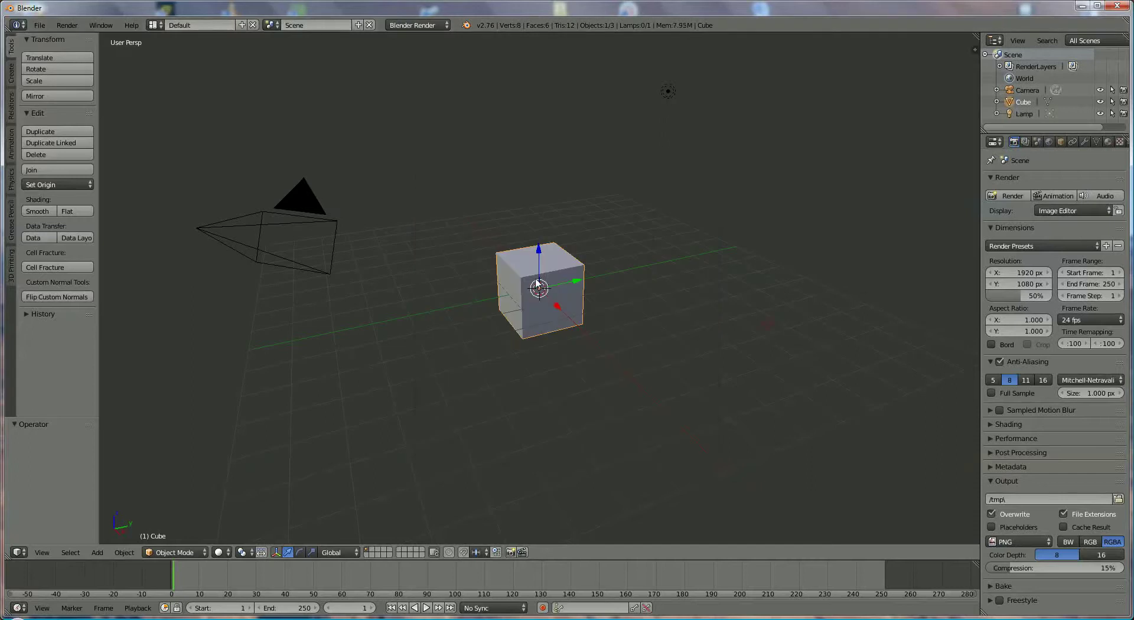
{"action": "key", "text": "x"}
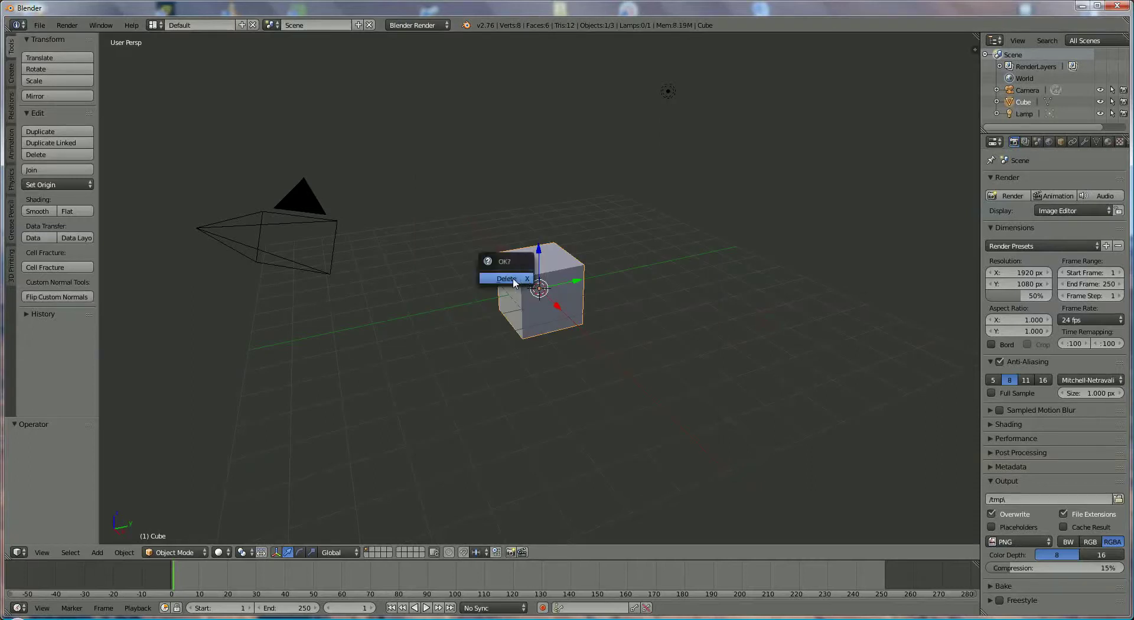
{"action": "left_click", "coordinate": [526, 285]}
- Add a Bezier curve in the top view, moving it up along Y and about 1.01 along X so it starts on the Y axis
{"action": "key", "text": "KP_7"}
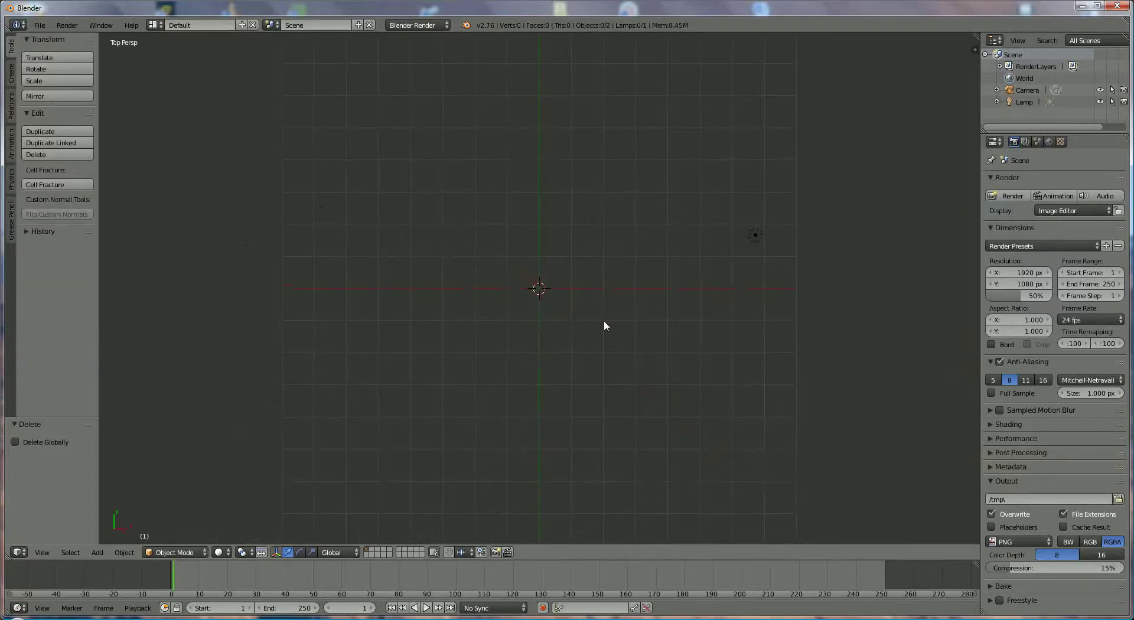
{"action": "left_click", "coordinate": [95, 552]}
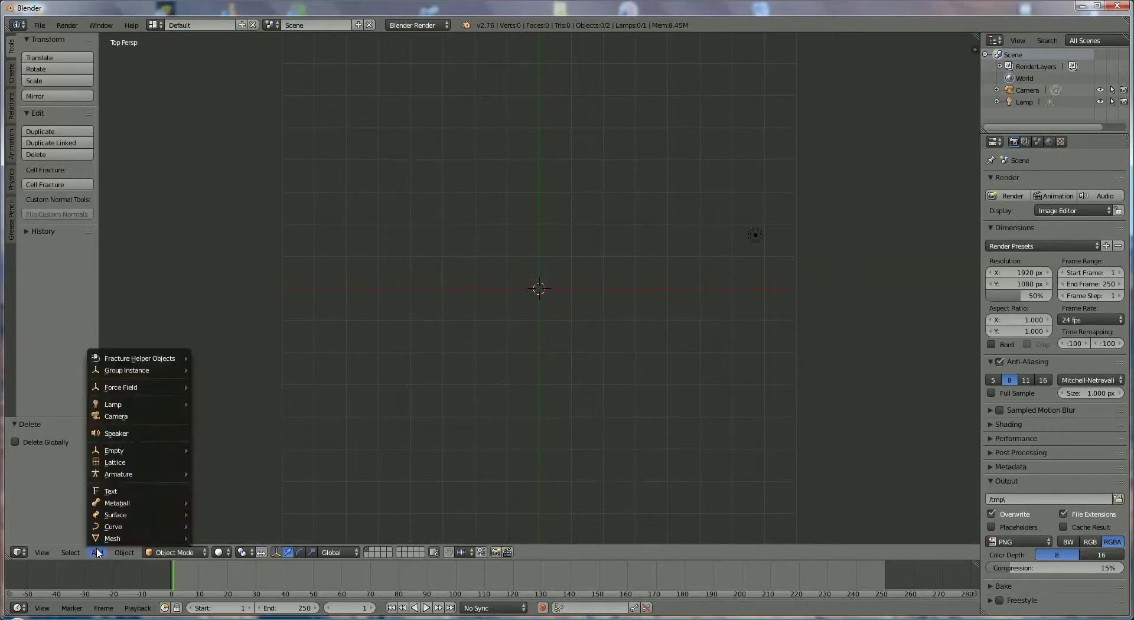
{"action": "mouse_move", "coordinate": [101, 542]}
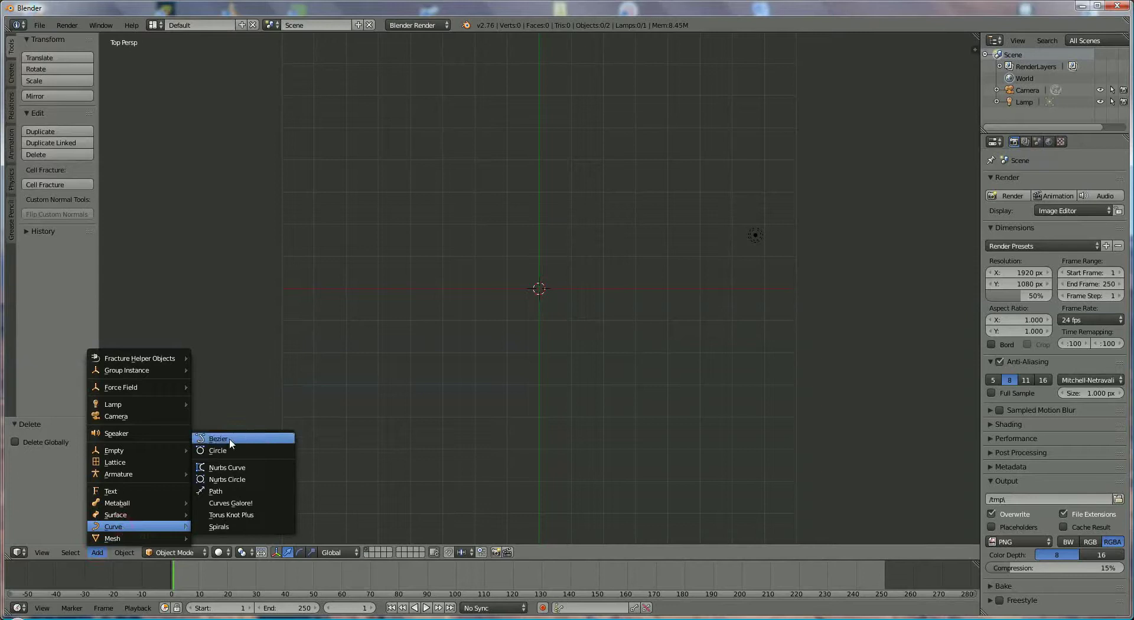
{"action": "left_click", "coordinate": [218, 439]}
{"action": "left_click_drag", "start_coordinate": [540, 242], "coordinate": [537, 78]}
{"action": "left_click_drag", "start_coordinate": [580, 123], "coordinate": [604, 123]}
- In Edit Mode, move the curve's right end point outward along X and about 1.24 up along Y, and rotate it about 35°
{"action": "left_click", "coordinate": [177, 552]}
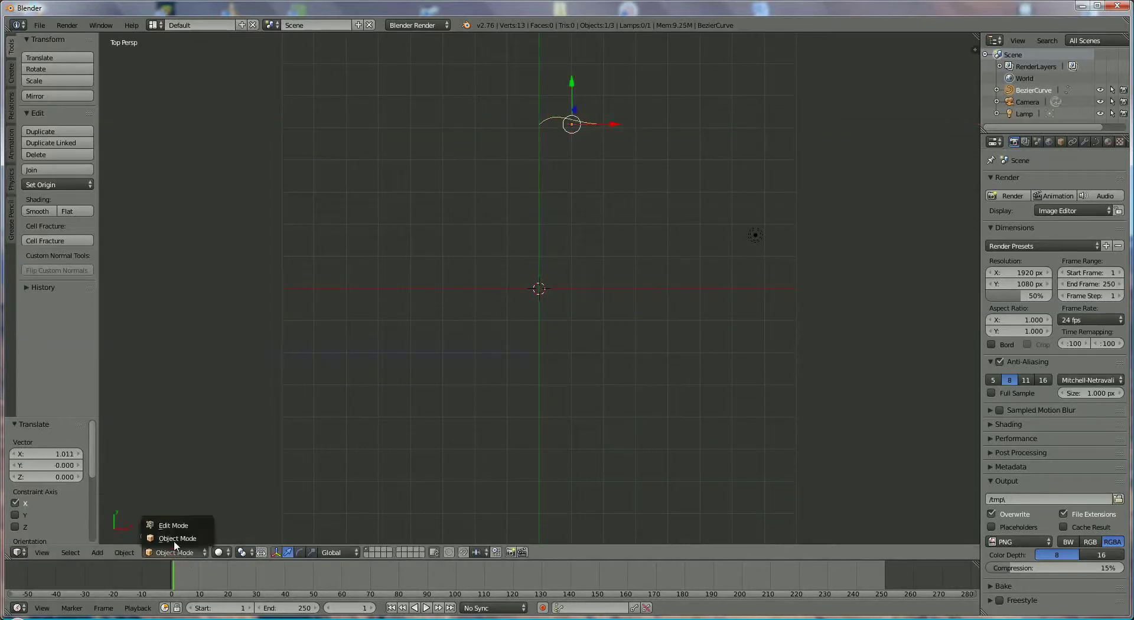
{"action": "left_click", "coordinate": [176, 526]}
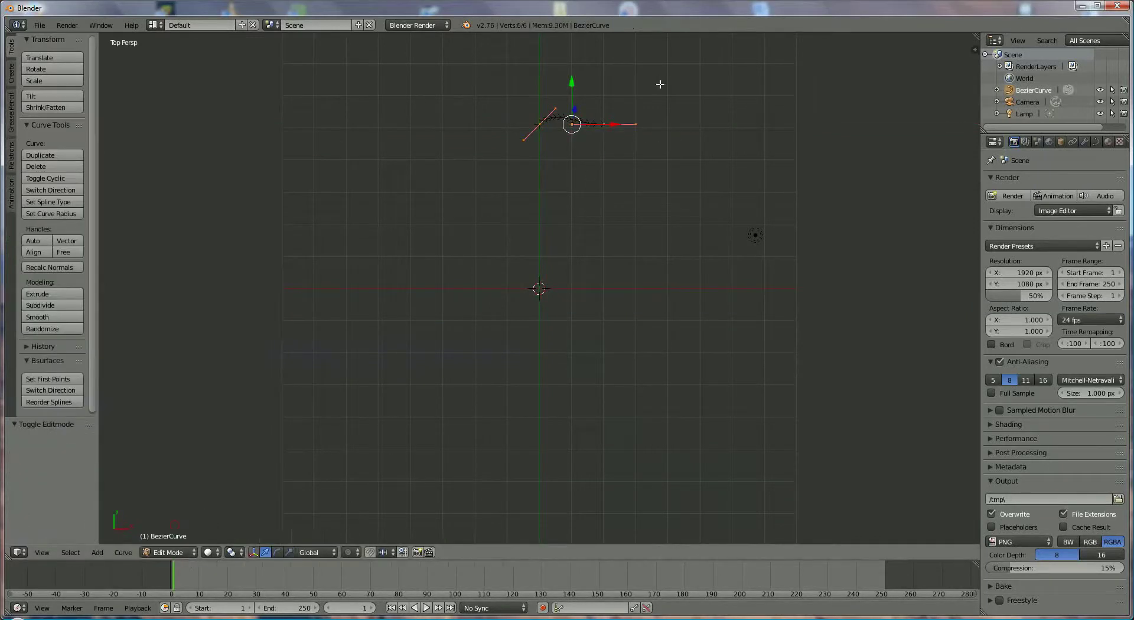
{"action": "right_click", "coordinate": [605, 125]}
{"action": "left_click_drag", "start_coordinate": [648, 124], "coordinate": [710, 123]}
{"action": "left_click_drag", "start_coordinate": [669, 84], "coordinate": [664, 42]}
{"action": "key", "text": "r"}
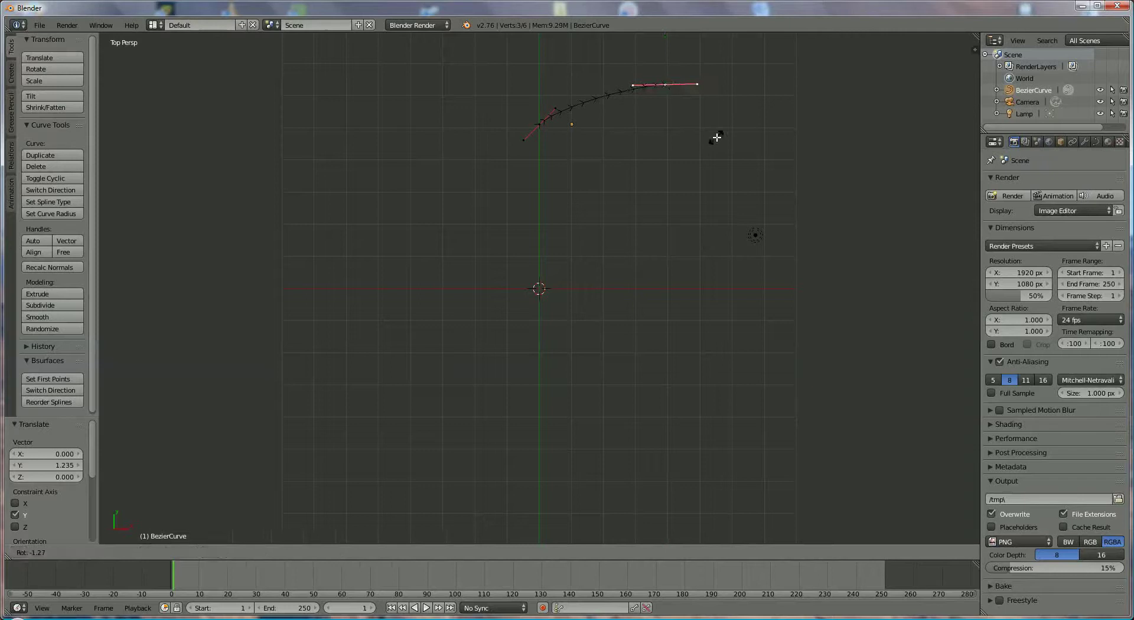
{"action": "left_click", "coordinate": [679, 170]}
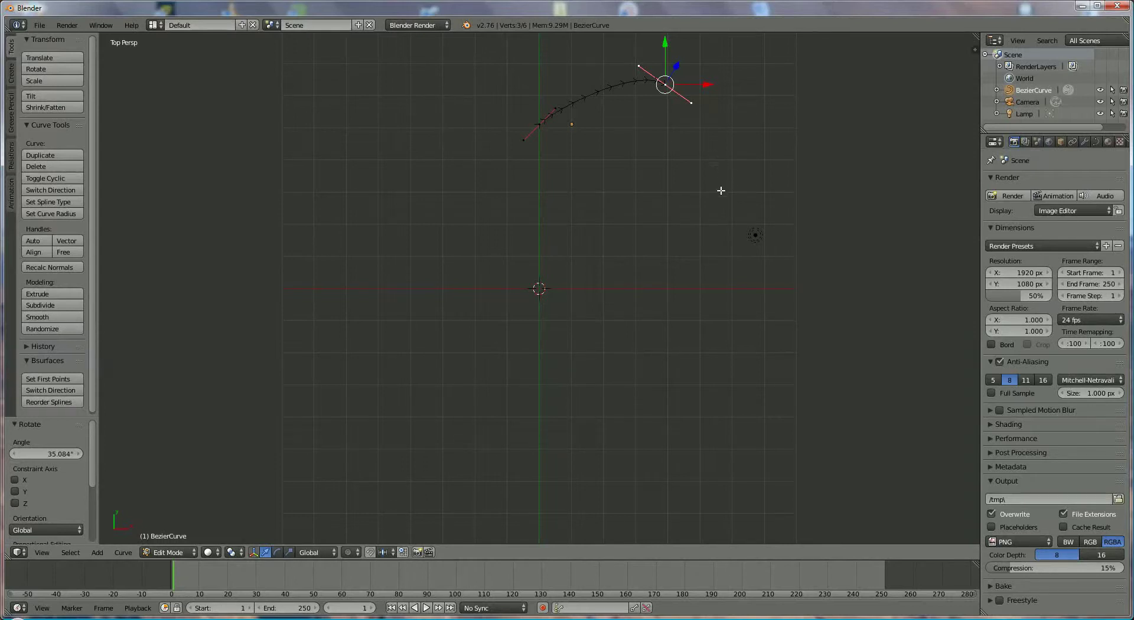
- Extend the curve with a point at the right side and one on the Y axis at Y -5.52, rotating the latter about -3.8°
{"action": "left_click", "coordinate": [720, 190], "text": "ctrl"}
{"action": "left_click", "coordinate": [539, 463], "text": "ctrl"}
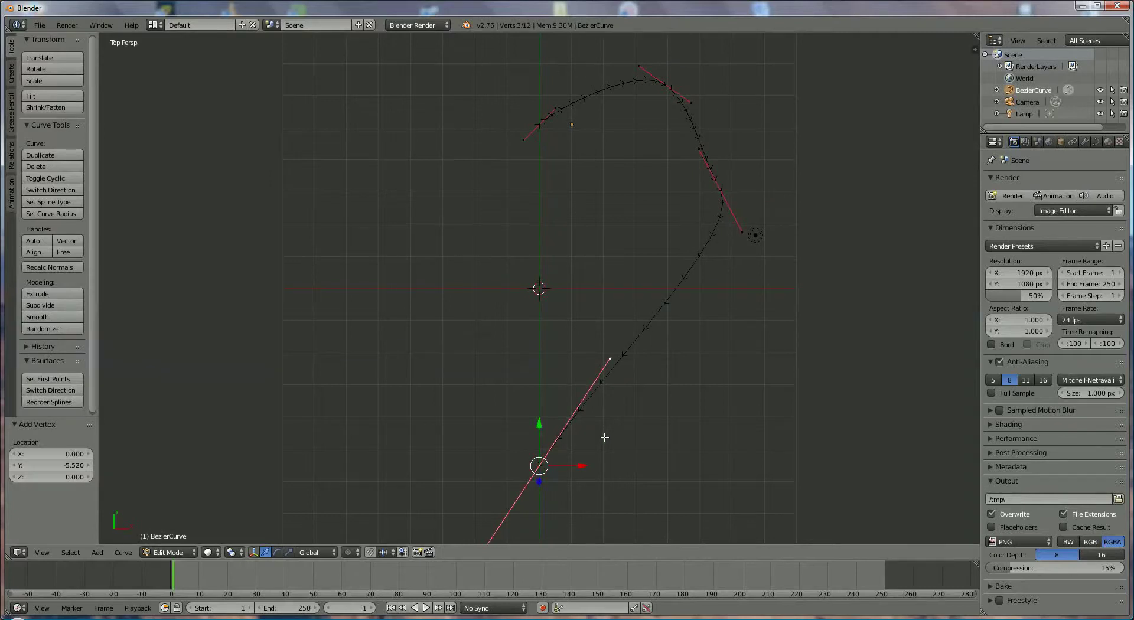
{"action": "key", "text": "r"}
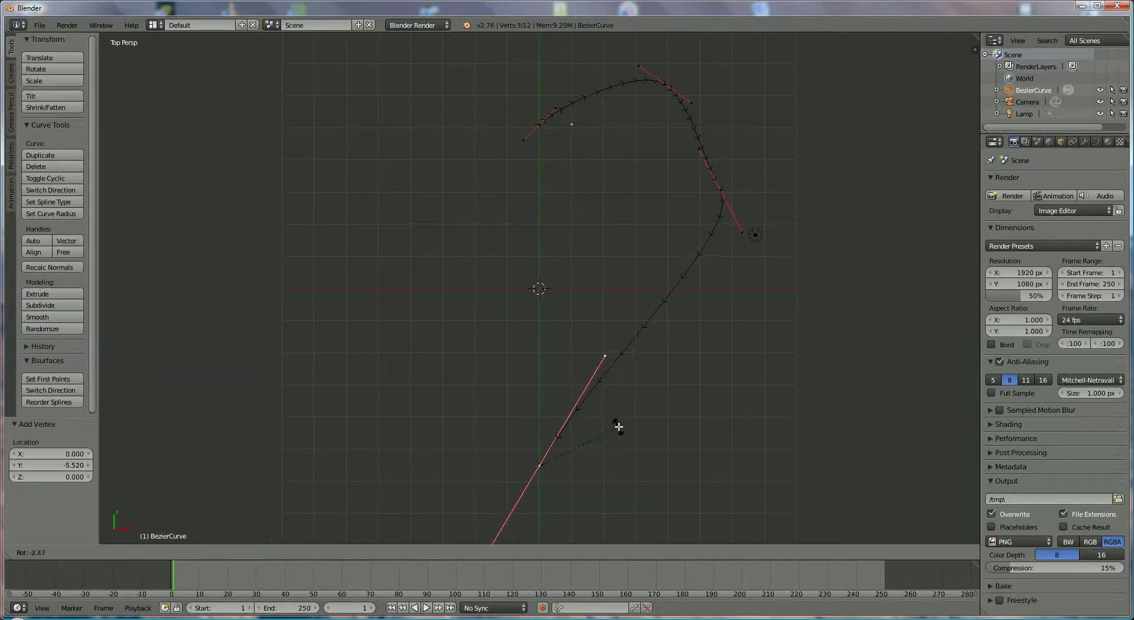
{"action": "left_click", "coordinate": [619, 425]}
- Move the right side control point down and about -0.88 along X, and rotate it about 63° to smooth the curve
{"action": "right_click", "coordinate": [723, 188]}
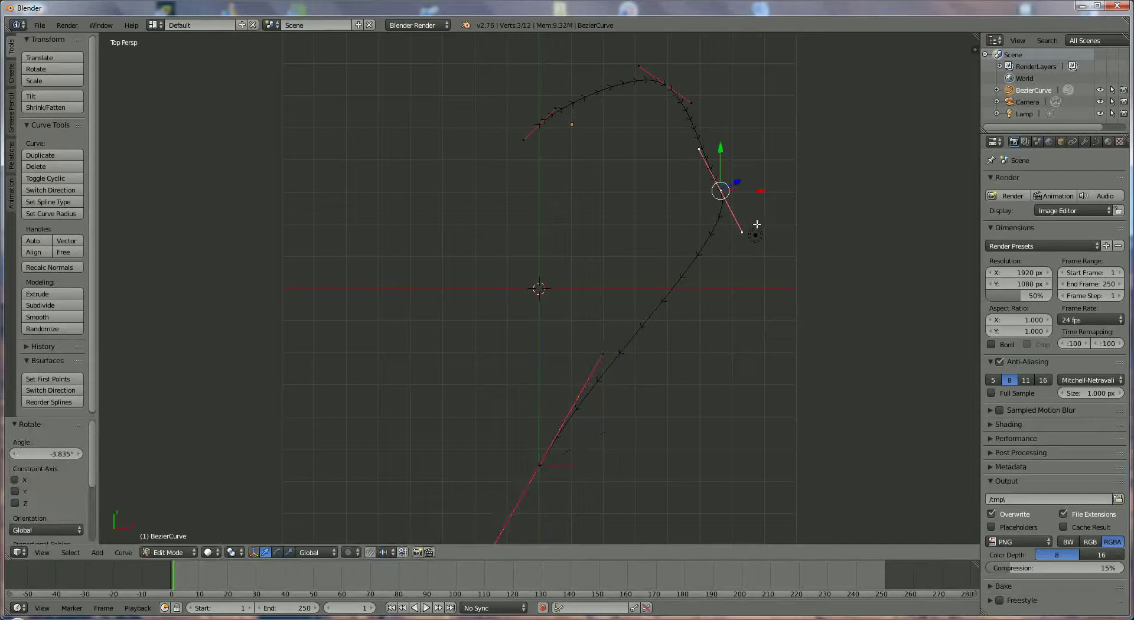
{"action": "left_click_drag", "start_coordinate": [723, 148], "coordinate": [742, 267]}
{"action": "key", "text": "r"}
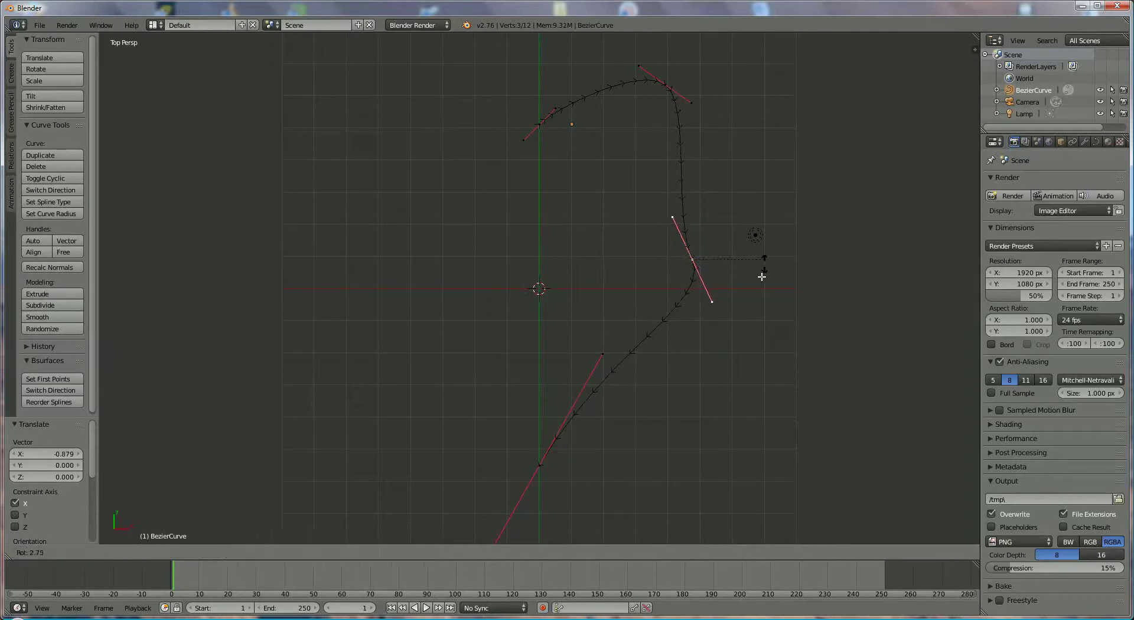
{"action": "left_click", "coordinate": [732, 328]}
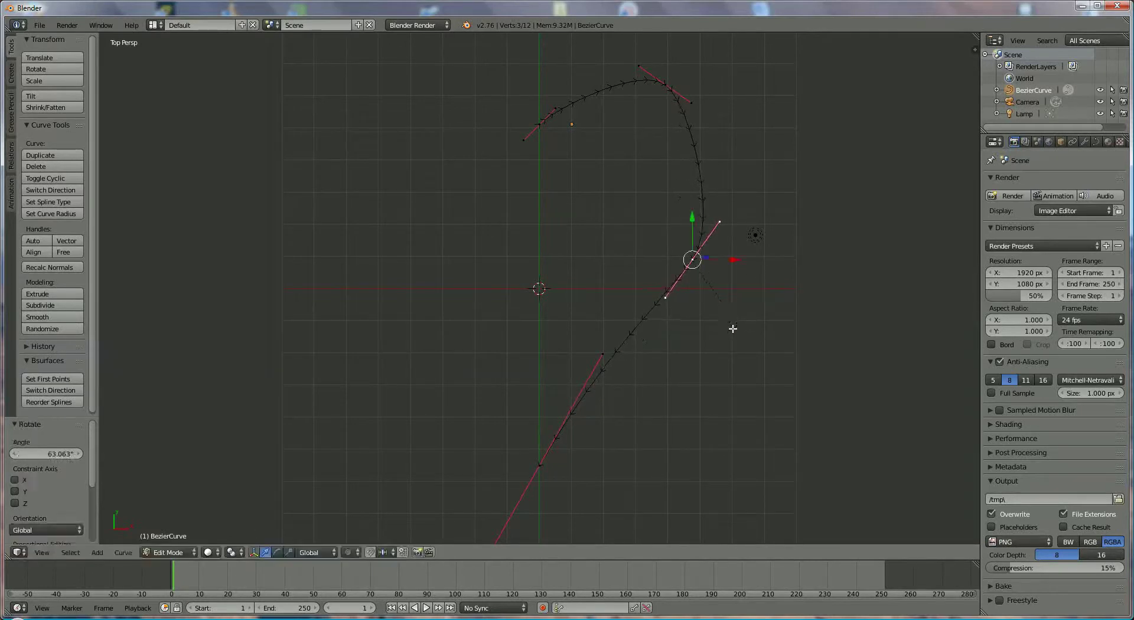
- Shift the upper right control point outward and down about 0.34, and lengthen both its handles along their direction with Normal orientation
{"action": "right_click", "coordinate": [674, 84]}
{"action": "left_click_drag", "start_coordinate": [703, 84], "coordinate": [681, 56]}
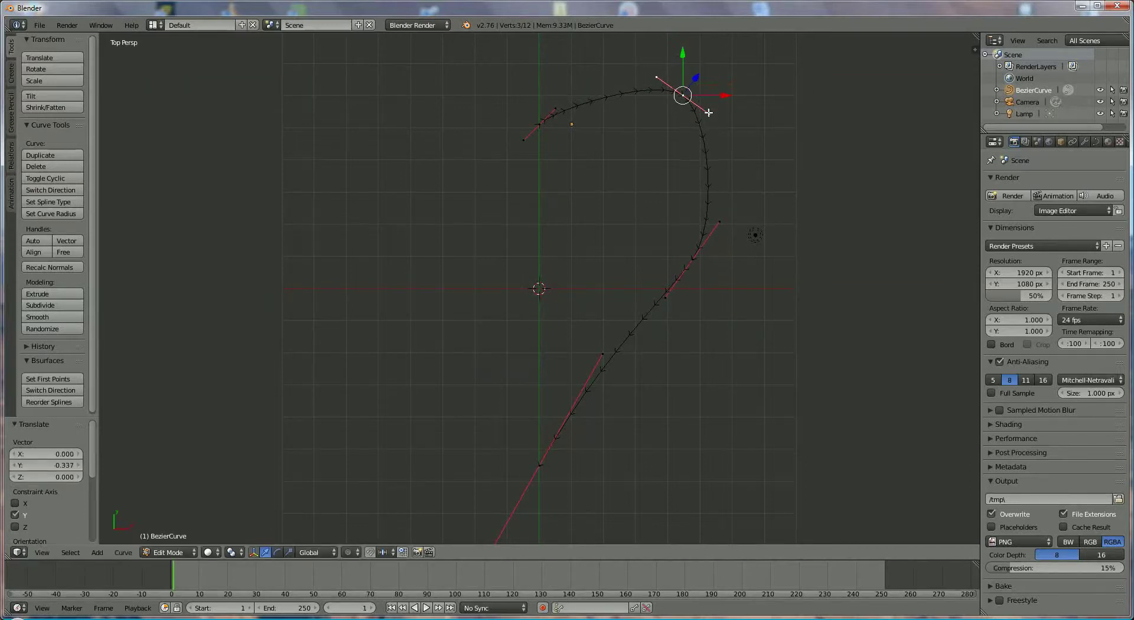
{"action": "right_click", "coordinate": [709, 112]}
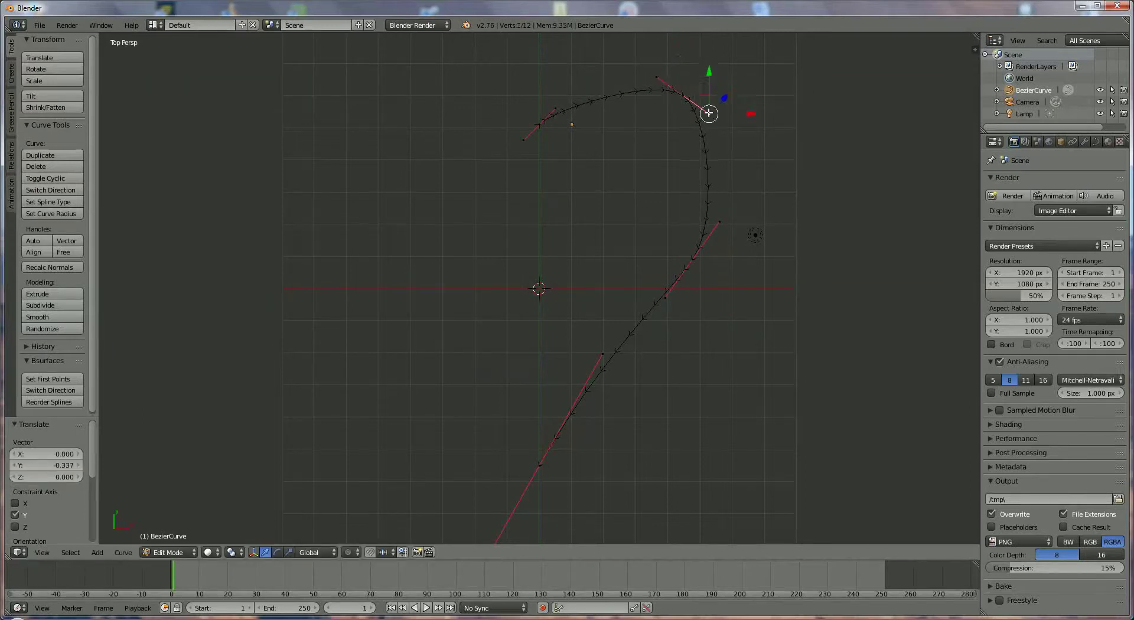
{"action": "left_click", "coordinate": [316, 552]}
{"action": "left_click", "coordinate": [322, 513]}
{"action": "left_click_drag", "start_coordinate": [676, 89], "coordinate": [719, 123]}
{"action": "right_click", "coordinate": [659, 75]}
{"action": "left_click_drag", "start_coordinate": [655, 72], "coordinate": [585, 35]}
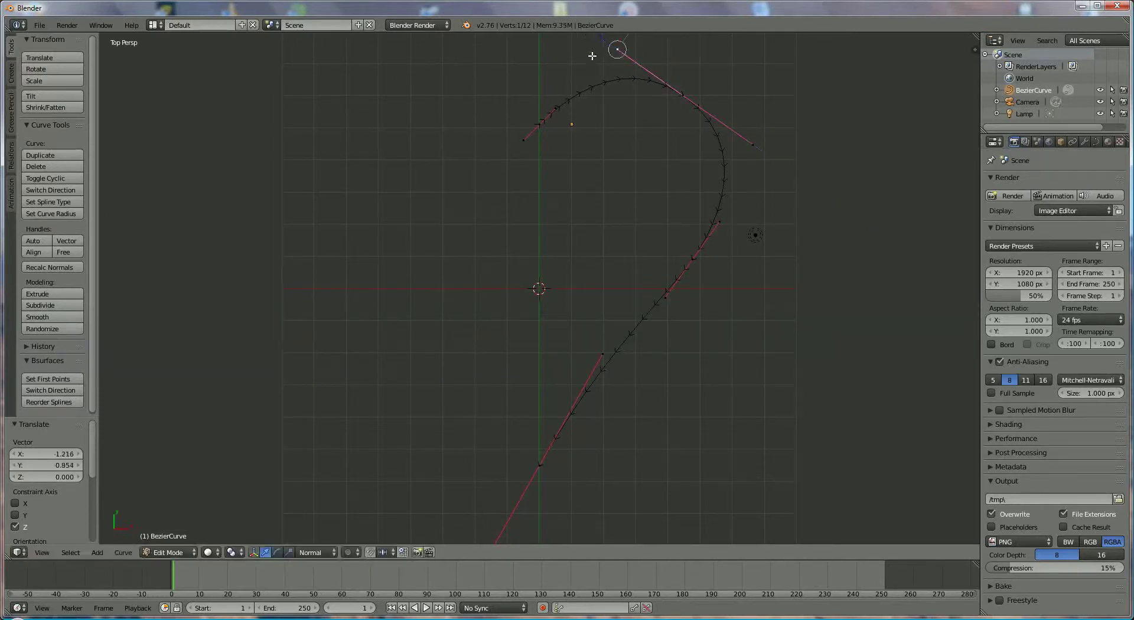
- Rotate the curve's starting control point on the Y axis by about 13.7°
{"action": "right_click", "coordinate": [550, 125]}
{"action": "key", "text": "r"}
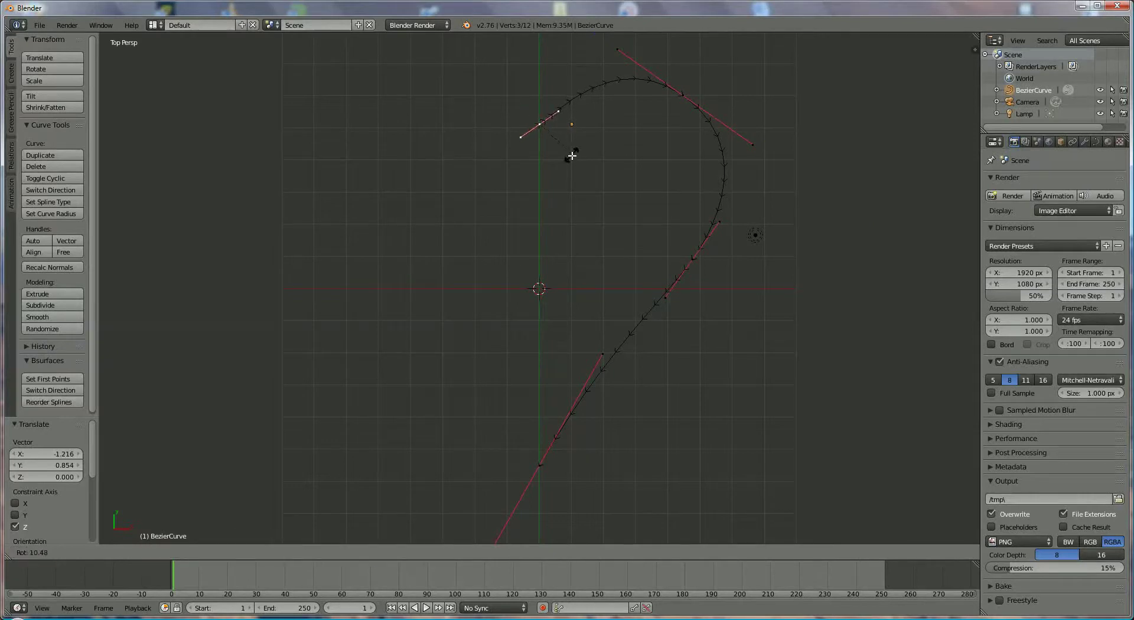
{"action": "left_click", "coordinate": [571, 157]}
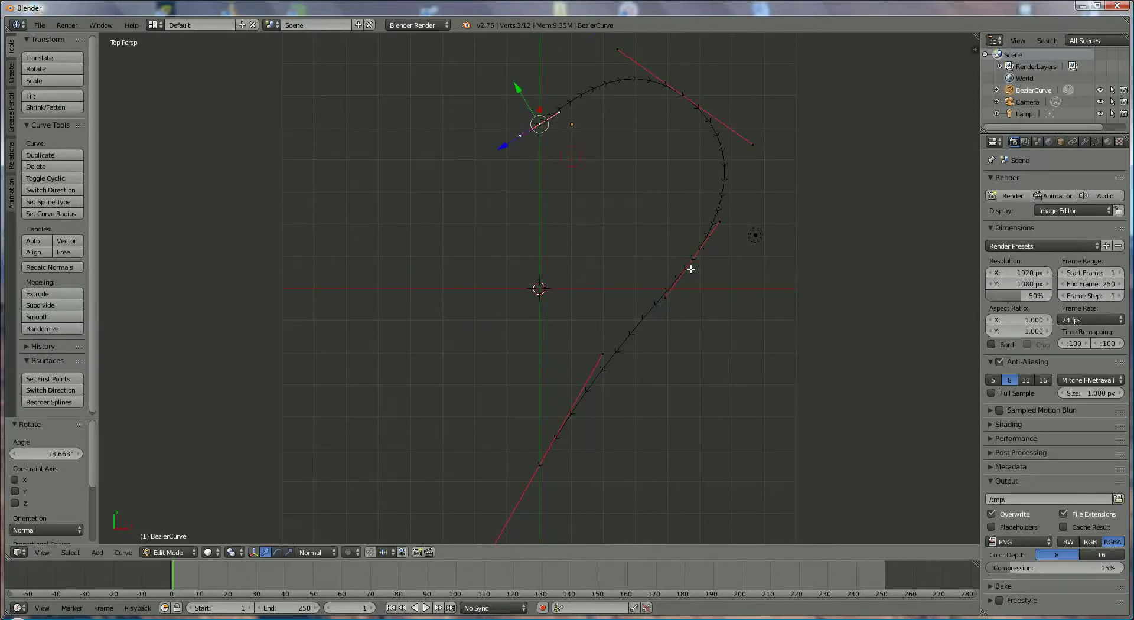
- Duplicate all points of the half-heart curve in place and rotate the copy 180° around the Y axis
{"action": "scroll", "coordinate": [483, 313], "scroll_direction": "down", "scroll_amount": 3}
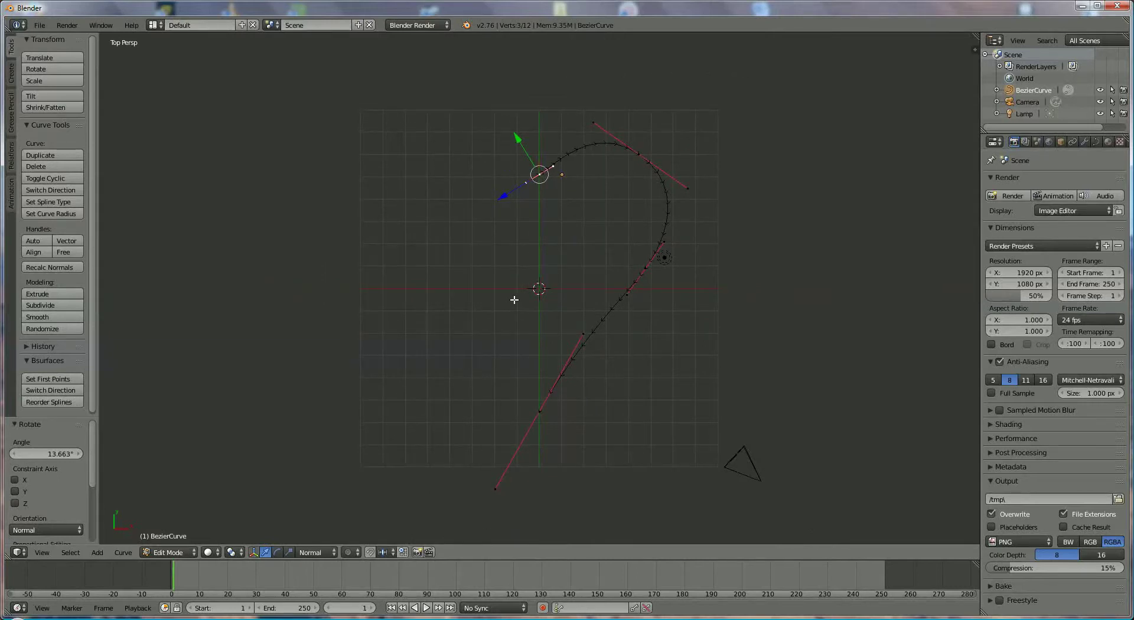
{"action": "key", "text": "a"}
{"action": "key", "text": "a"}
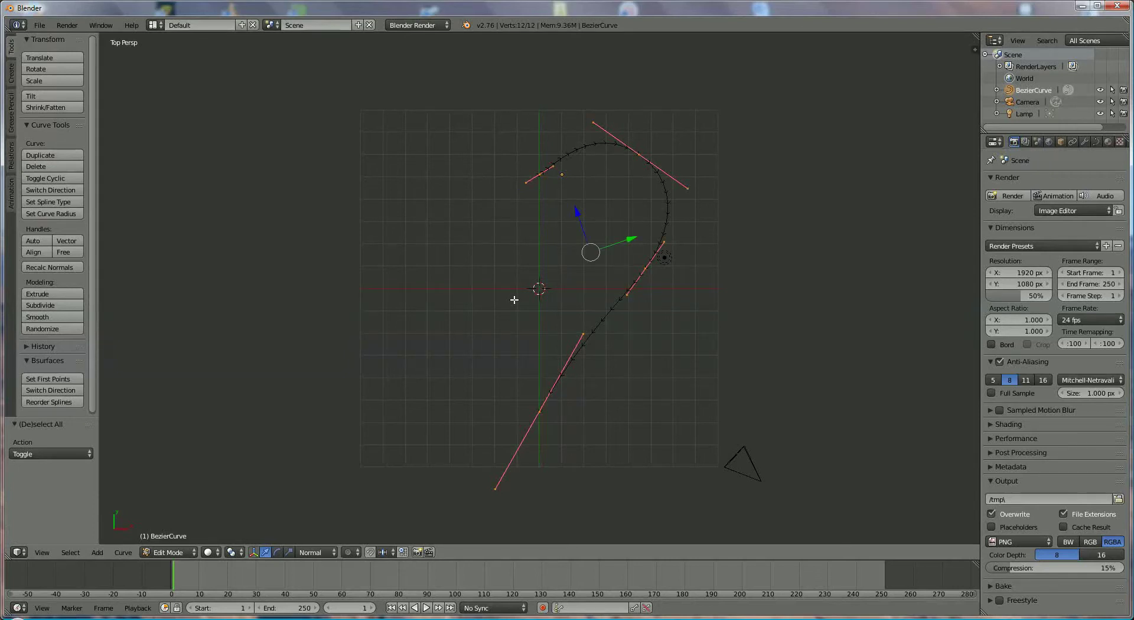
{"action": "key", "text": "shift+d"}
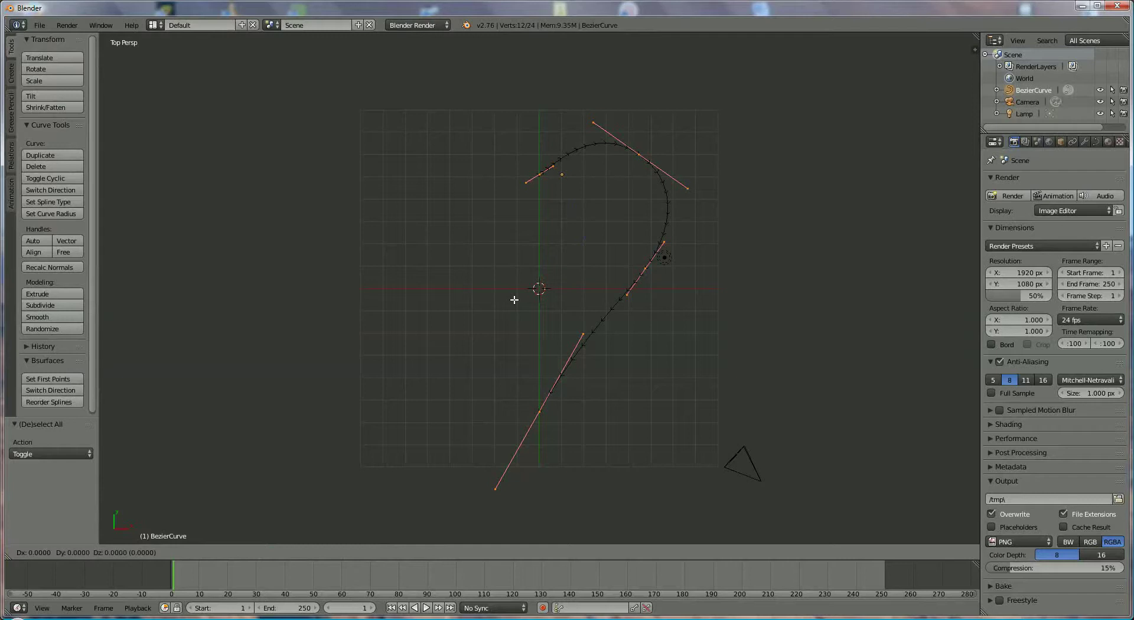
{"action": "type", "text": "ry180"}
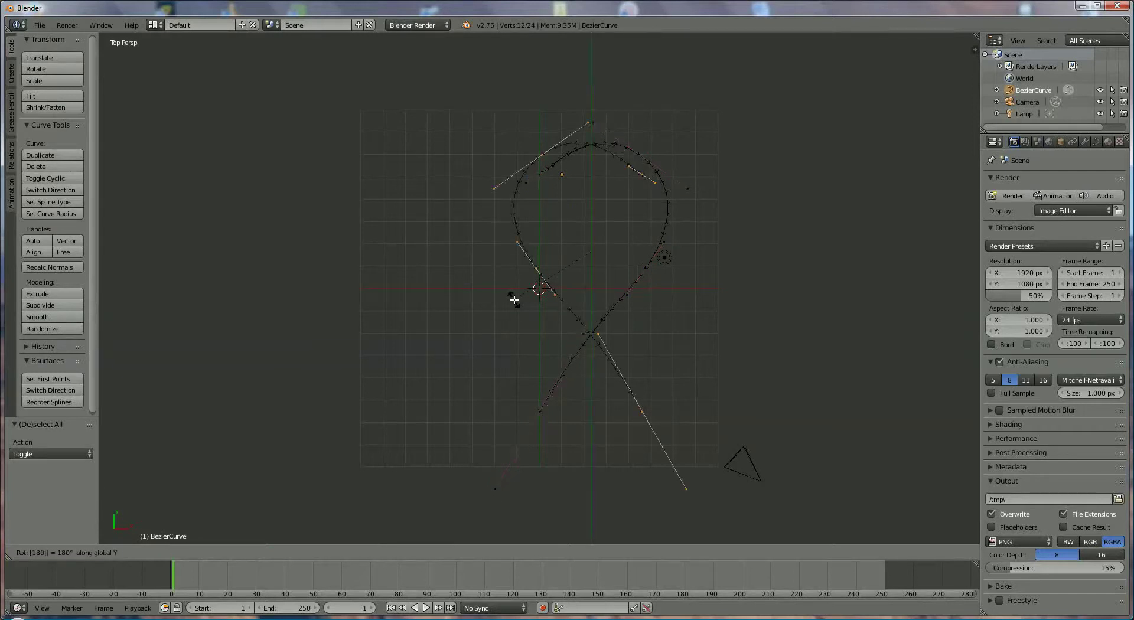
{"action": "key", "text": "Return"}
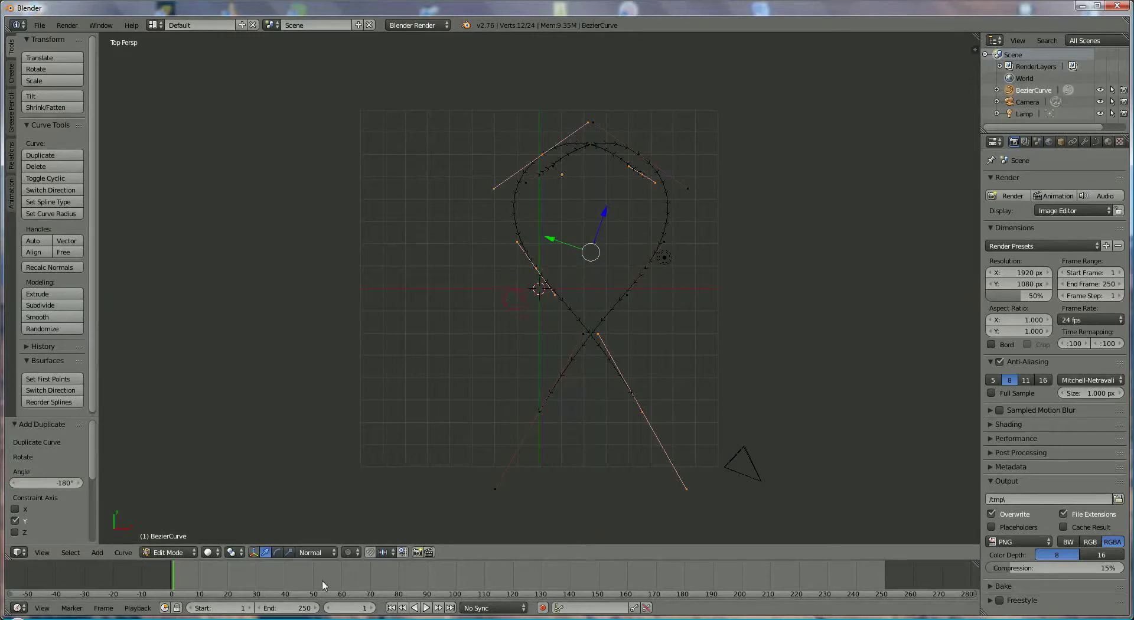
- Move the flipped copy about -4.9 along the Global X axis so the two halves form a heart
{"action": "left_click", "coordinate": [313, 552]}
{"action": "left_click", "coordinate": [314, 539]}
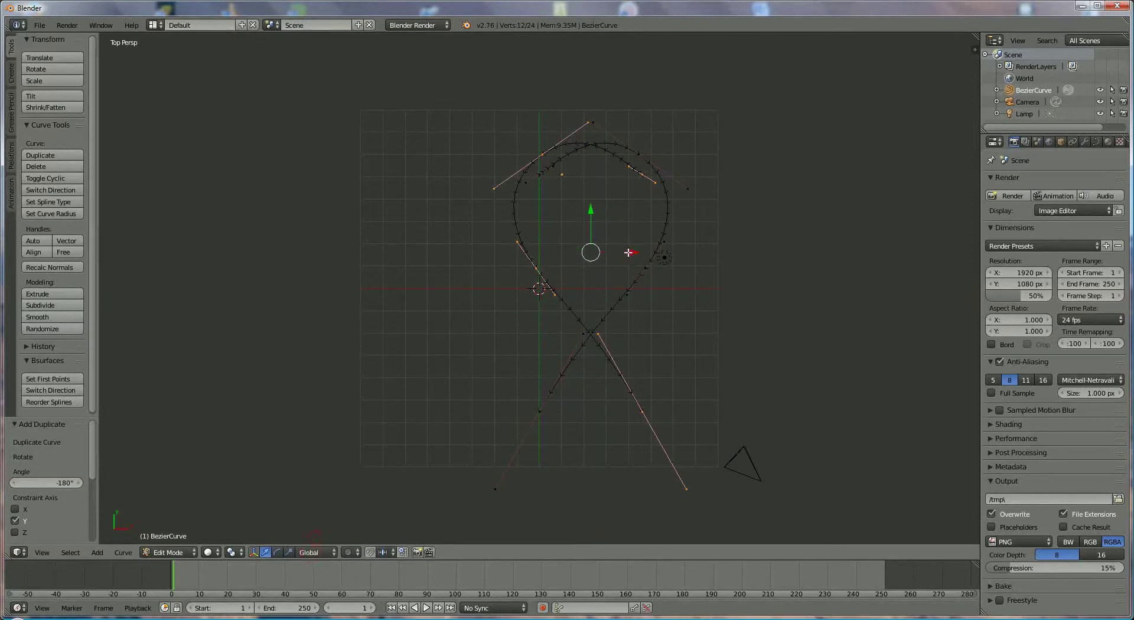
{"action": "left_click_drag", "start_coordinate": [637, 251], "coordinate": [529, 259]}
- Join the two halves' end points at the heart's upper notch with a segment, and make the curve cyclic
{"action": "scroll", "coordinate": [564, 215], "scroll_direction": "up", "scroll_amount": 5}
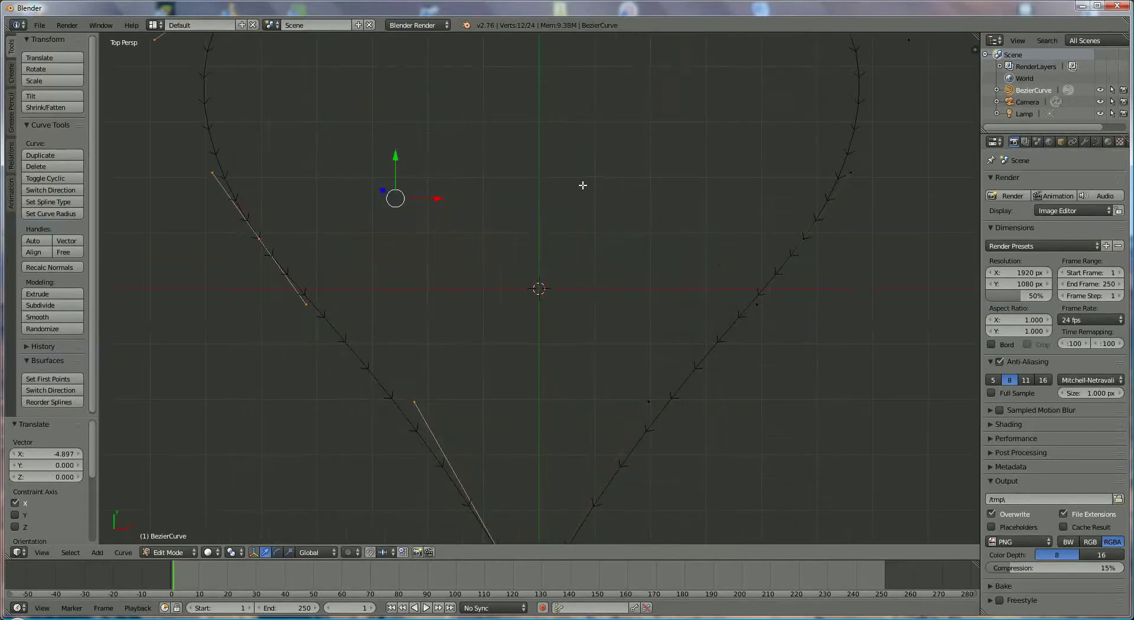
{"action": "scroll", "coordinate": [582, 183], "scroll_direction": "up", "scroll_amount": 5, "text": "shift"}
{"action": "right_click", "coordinate": [533, 152]}
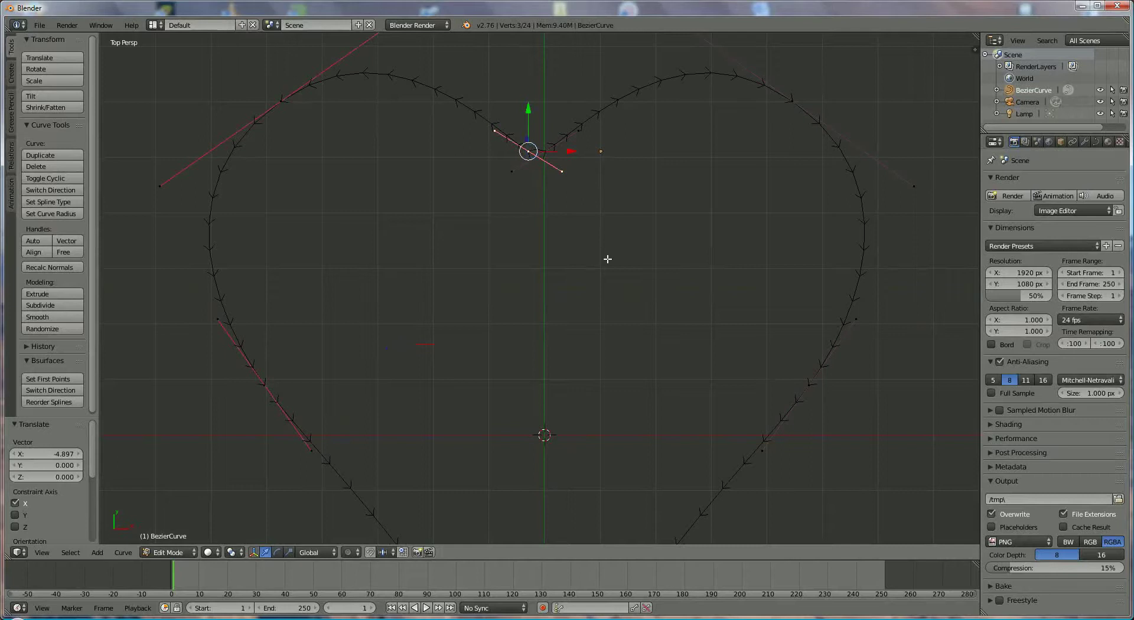
{"action": "key", "text": "ctrl+z"}
{"action": "right_click", "coordinate": [528, 150], "text": "shift"}
{"action": "key", "text": "f"}
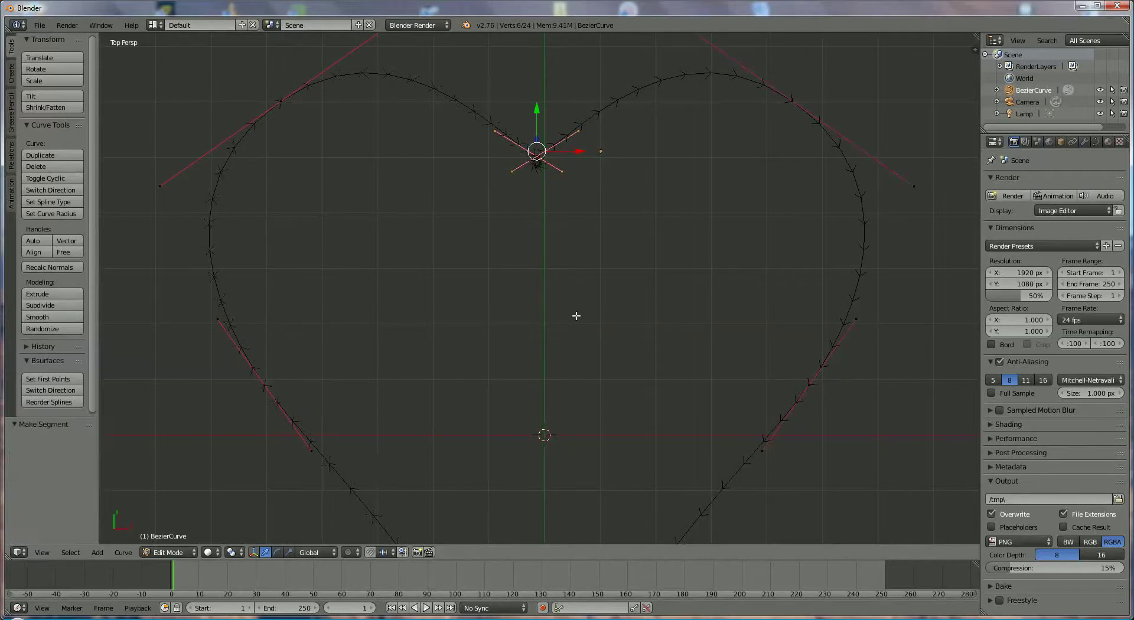
{"action": "scroll", "coordinate": [574, 316], "scroll_direction": "down", "scroll_amount": 4}
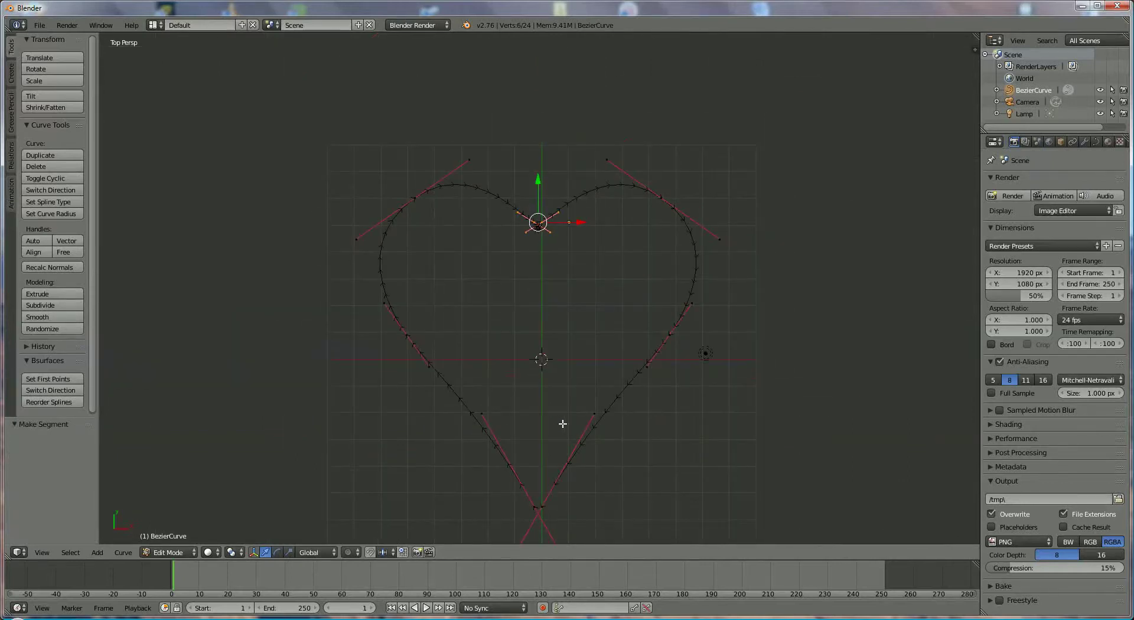
{"action": "key", "text": "alt+c"}
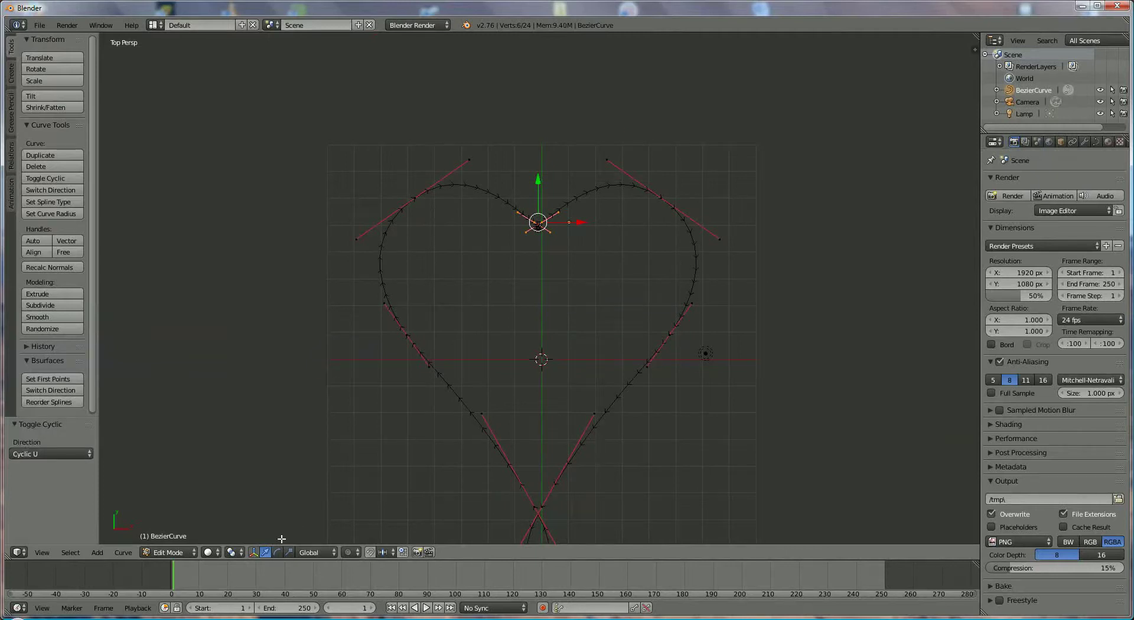
- Convert the heart curve to a mesh in Object Mode and open the resulting mesh in Edit Mode
{"action": "left_click", "coordinate": [163, 553]}
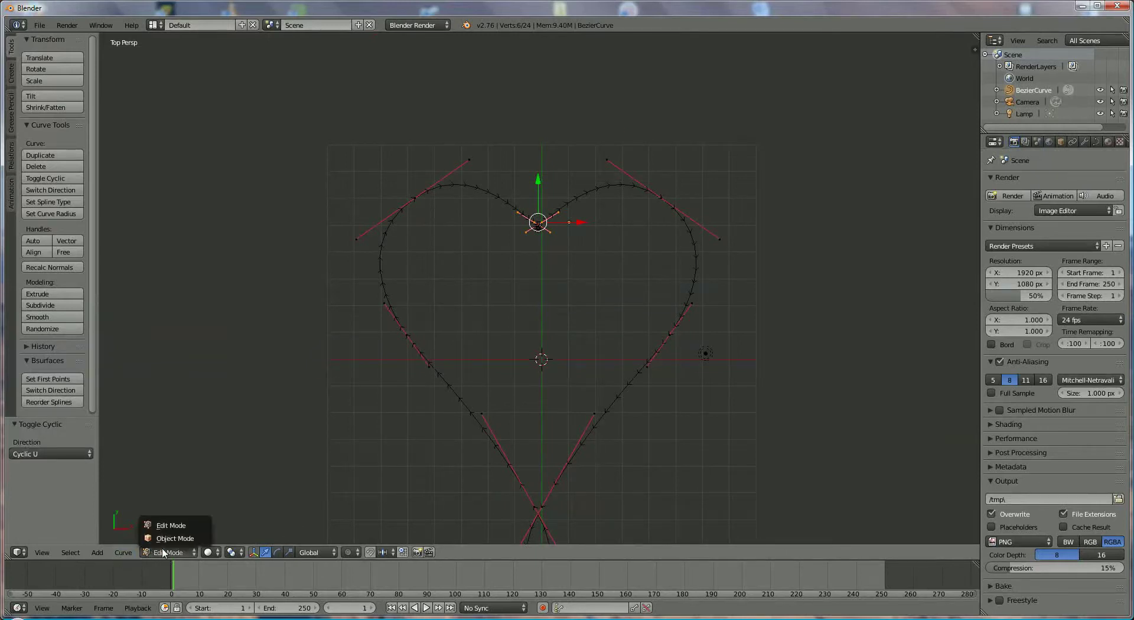
{"action": "left_click", "coordinate": [180, 538]}
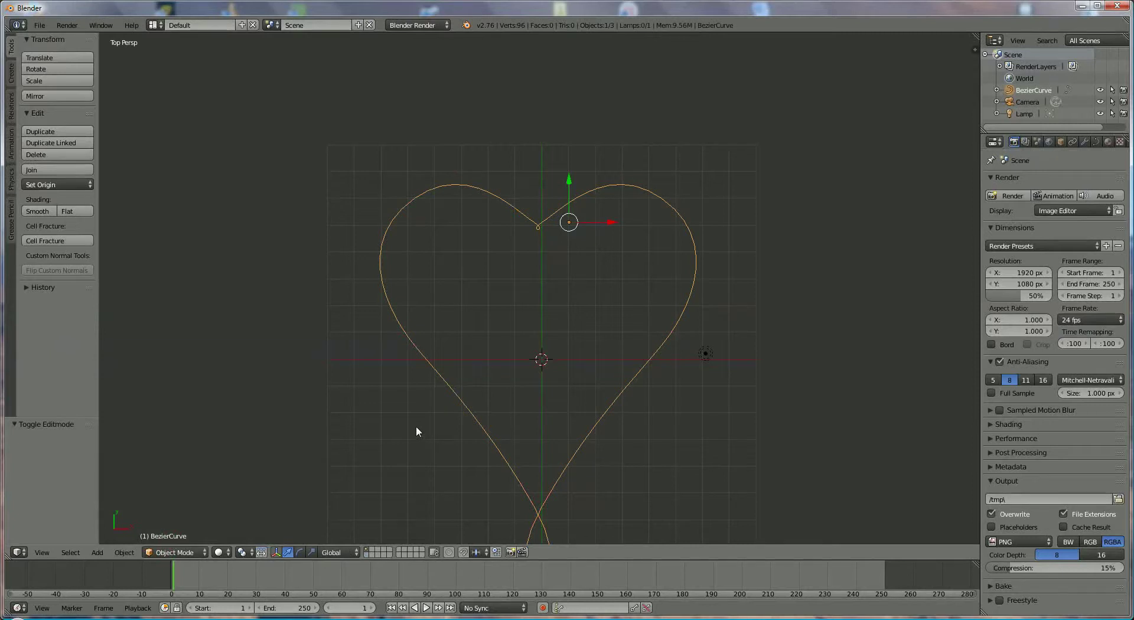
{"action": "key", "text": "alt+c"}
{"action": "left_click", "coordinate": [409, 441]}
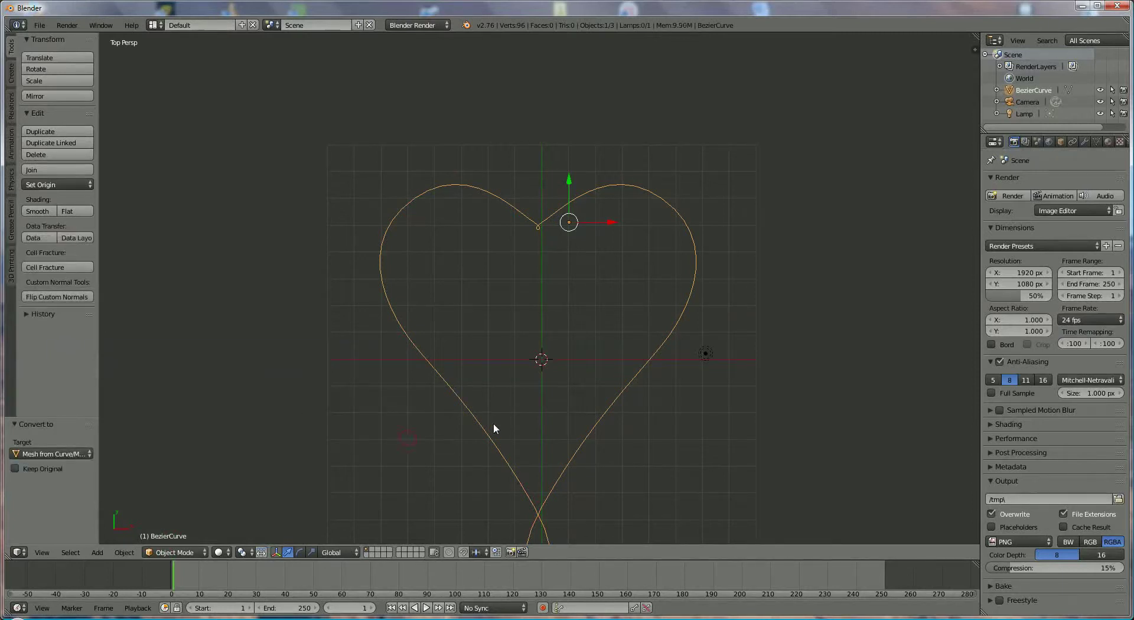
{"action": "middle_click_drag", "start_coordinate": [541, 327], "coordinate": [585, 248]}
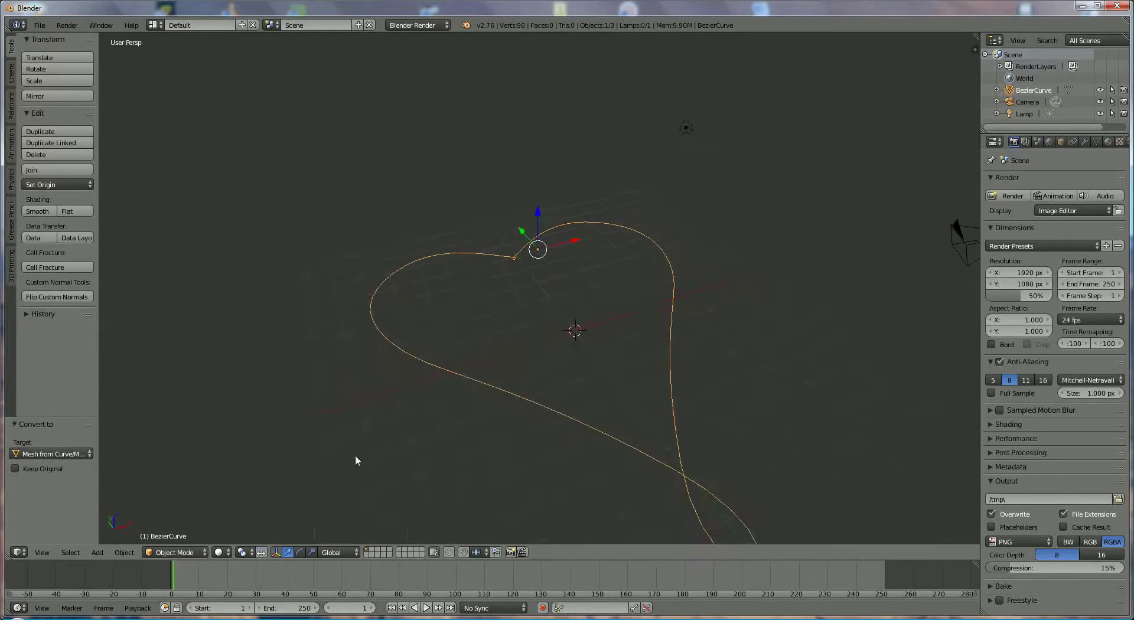
{"action": "left_click", "coordinate": [187, 553]}
{"action": "left_click", "coordinate": [177, 527]}
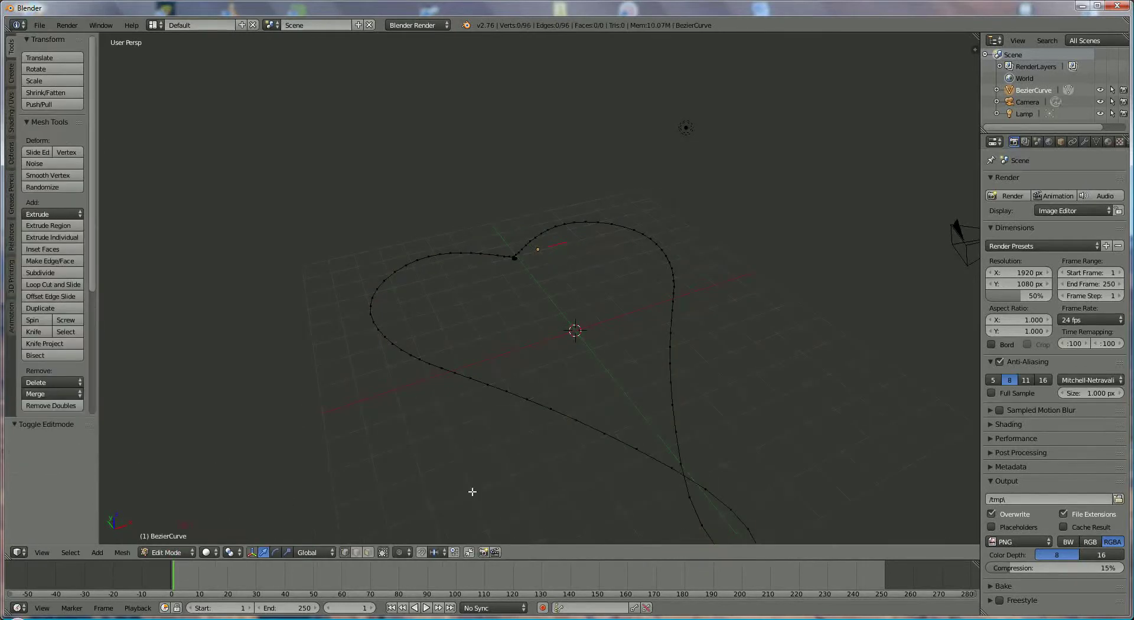
- Select the vertices of the crossing loop beyond the heart's lower tip and delete them
{"action": "middle_click_drag", "start_coordinate": [633, 454], "coordinate": [626, 448]}
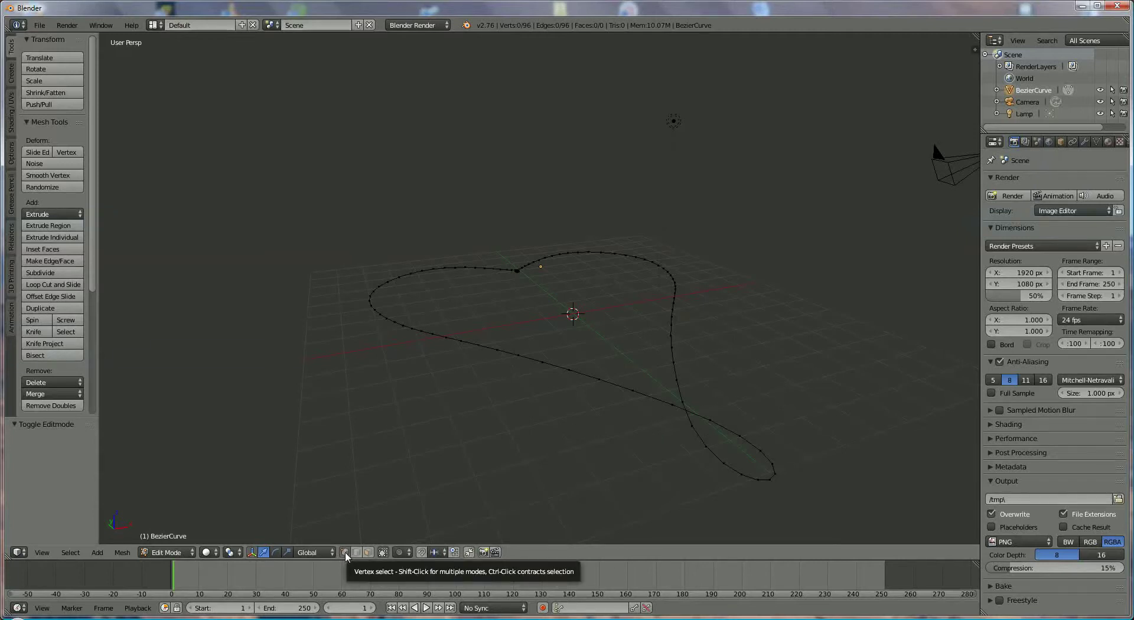
{"action": "right_click", "coordinate": [695, 424]}
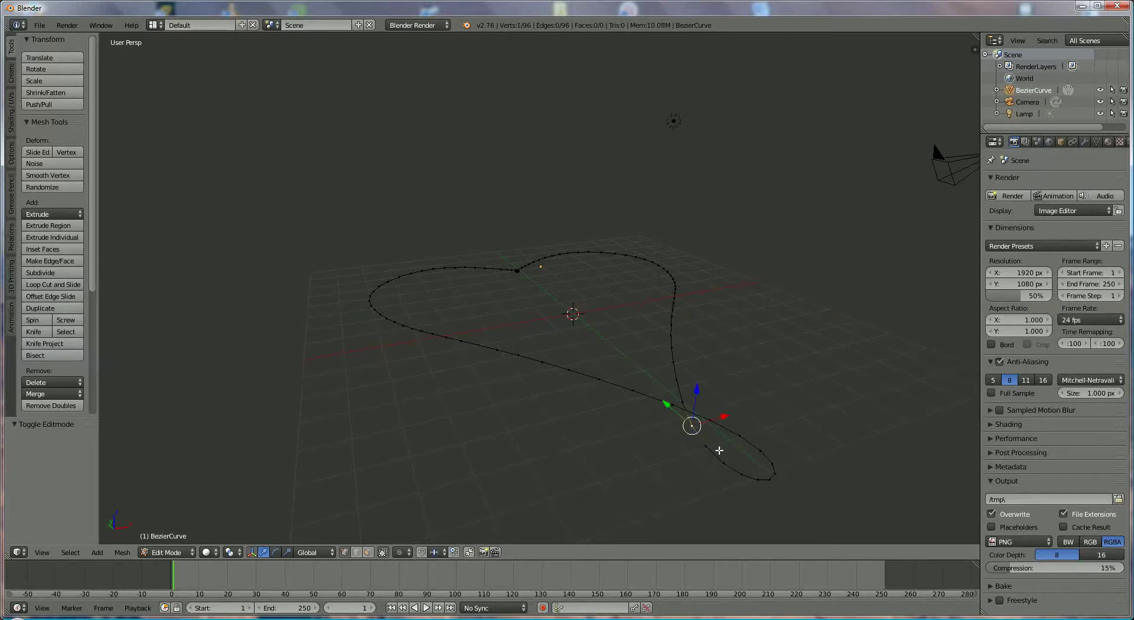
{"action": "right_click", "coordinate": [705, 450], "text": "shift"}
{"action": "right_click", "coordinate": [725, 462], "text": "shift"}
{"action": "right_click", "coordinate": [743, 475], "text": "shift"}
{"action": "right_click", "coordinate": [761, 479], "text": "shift"}
{"action": "right_click", "coordinate": [773, 465], "text": "shift"}
{"action": "right_click", "coordinate": [761, 451], "text": "shift"}
{"action": "right_click", "coordinate": [711, 420], "text": "shift"}
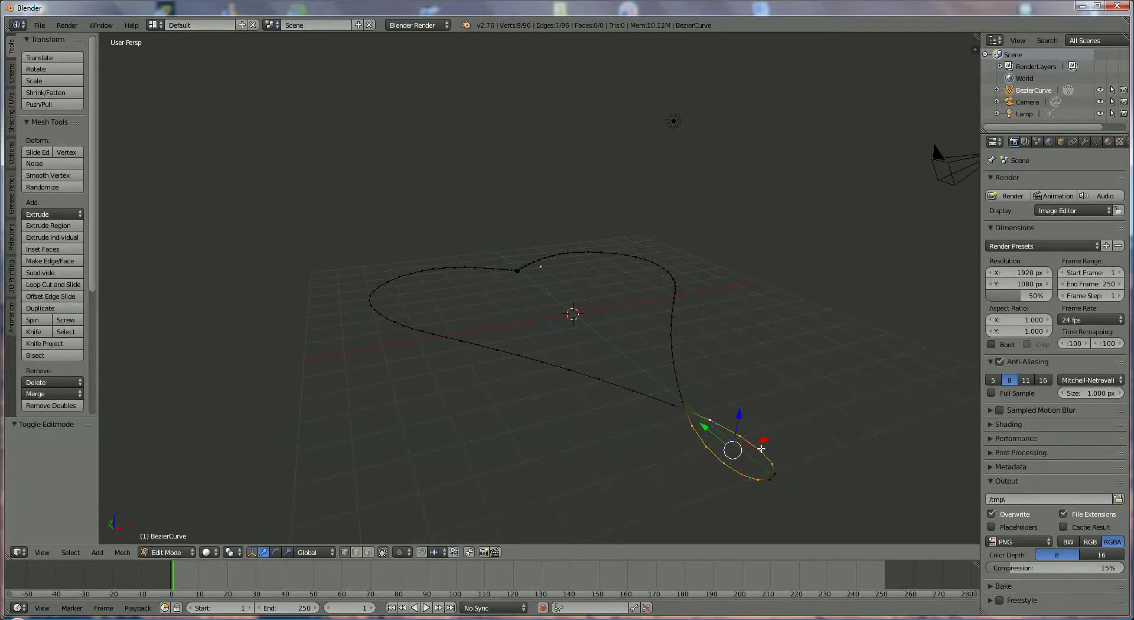
{"action": "key", "text": "x"}
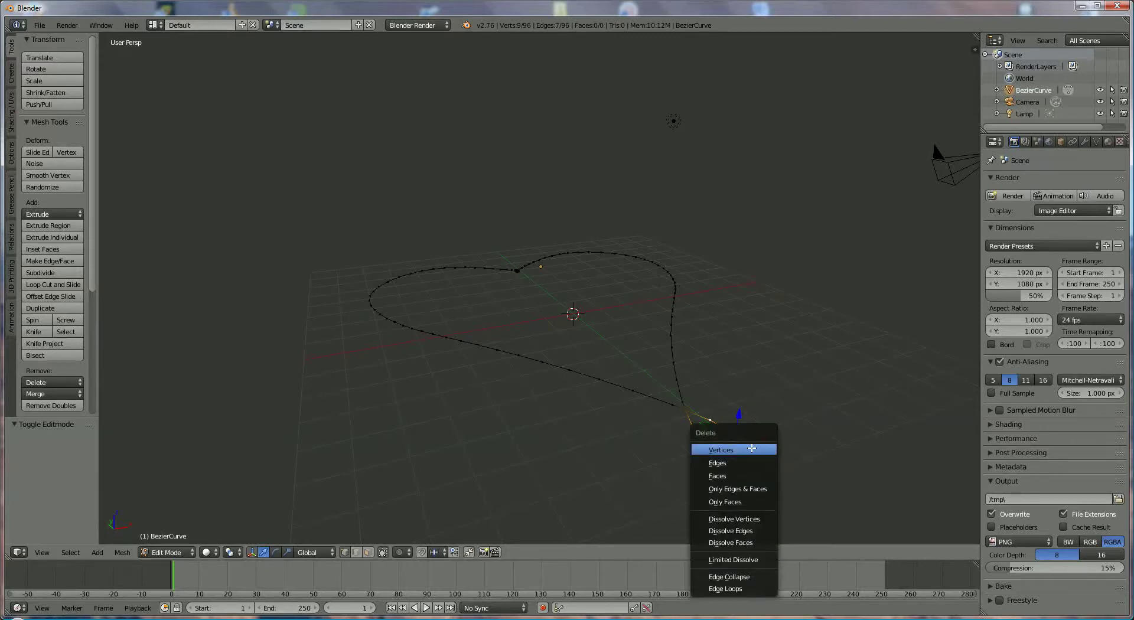
{"action": "left_click", "coordinate": [752, 449]}
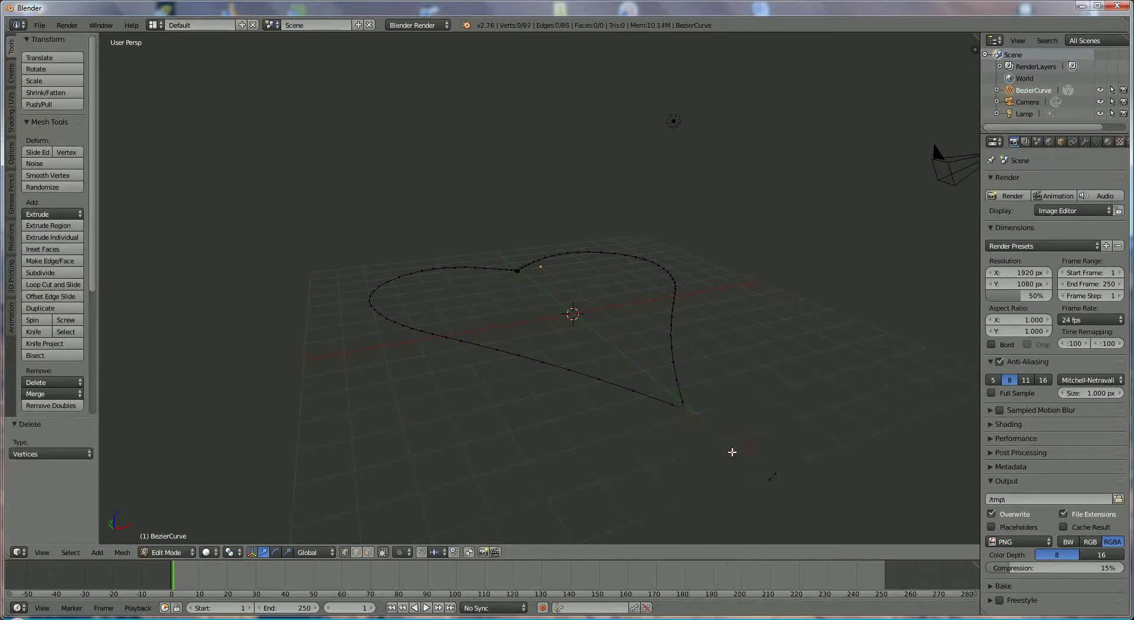
- Merge the two open end vertices at the lower tip with Remove Doubles at distance 0.650, and move the merged vertex 0.151 along X
{"action": "middle_click_drag", "start_coordinate": [732, 451], "coordinate": [657, 445]}
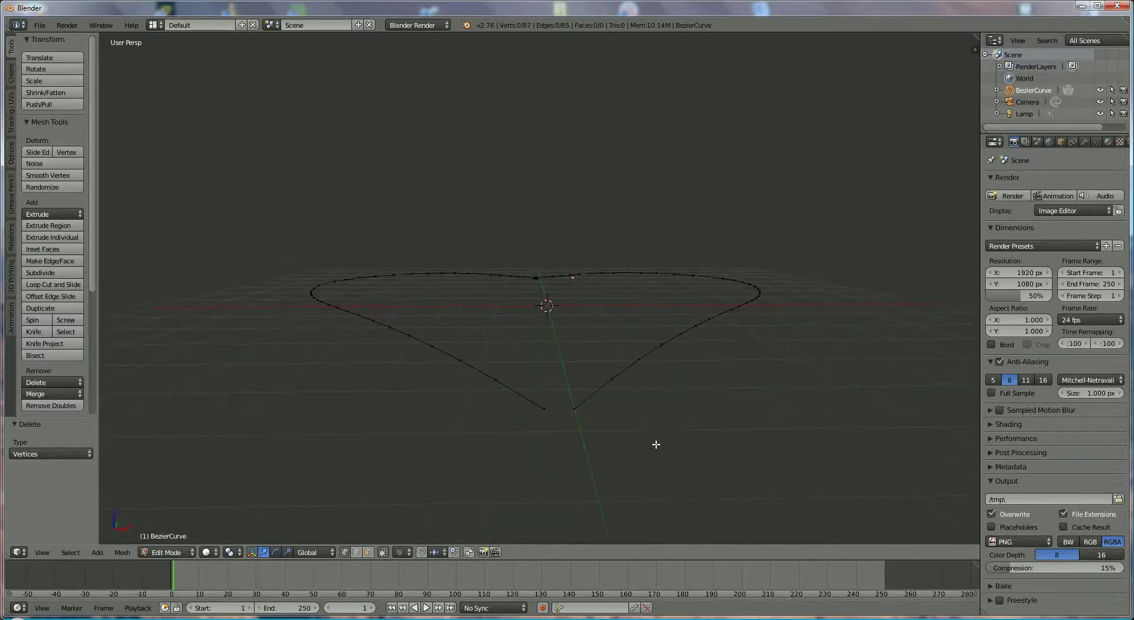
{"action": "right_click", "coordinate": [572, 409]}
{"action": "right_click", "coordinate": [544, 409], "text": "shift"}
{"action": "key", "text": "w"}
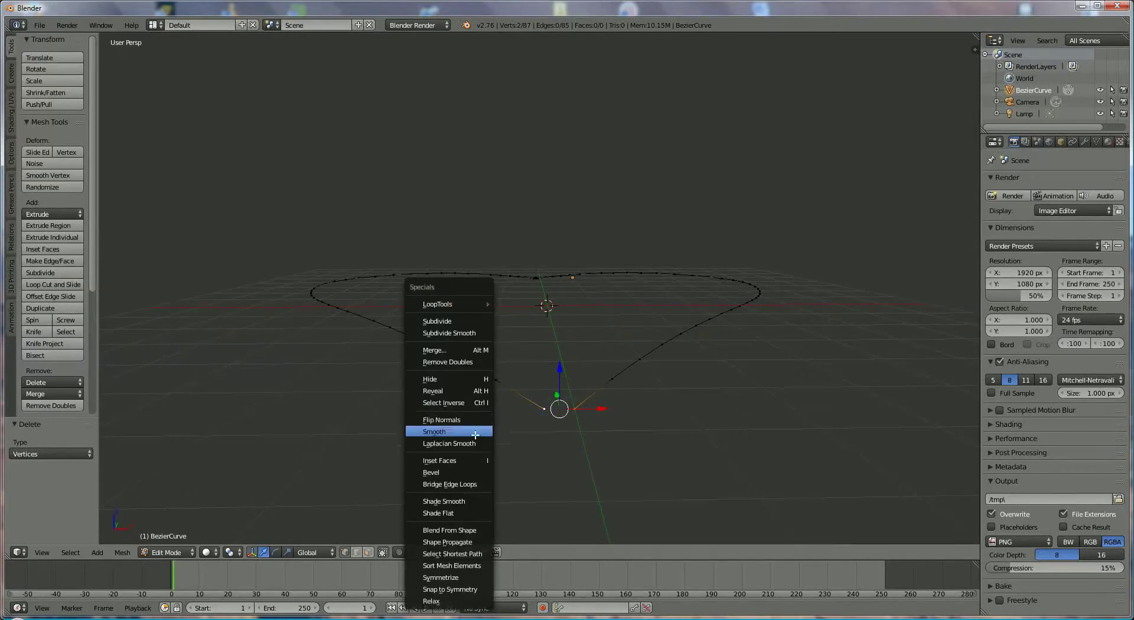
{"action": "left_click", "coordinate": [470, 363]}
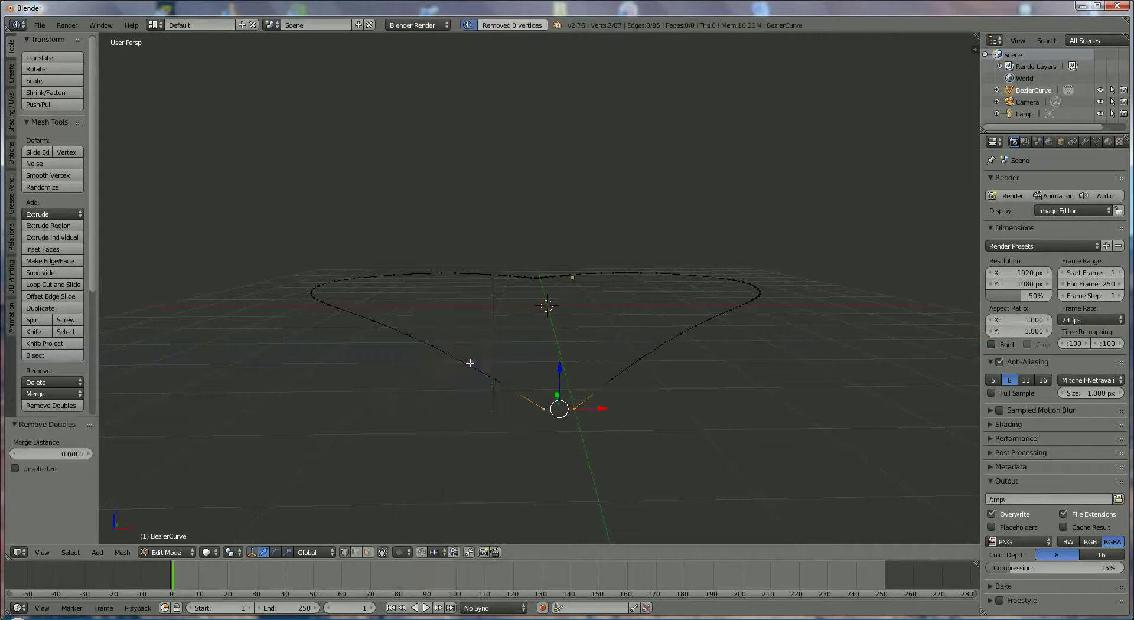
{"action": "left_click_drag", "start_coordinate": [87, 454], "coordinate": [100, 452]}
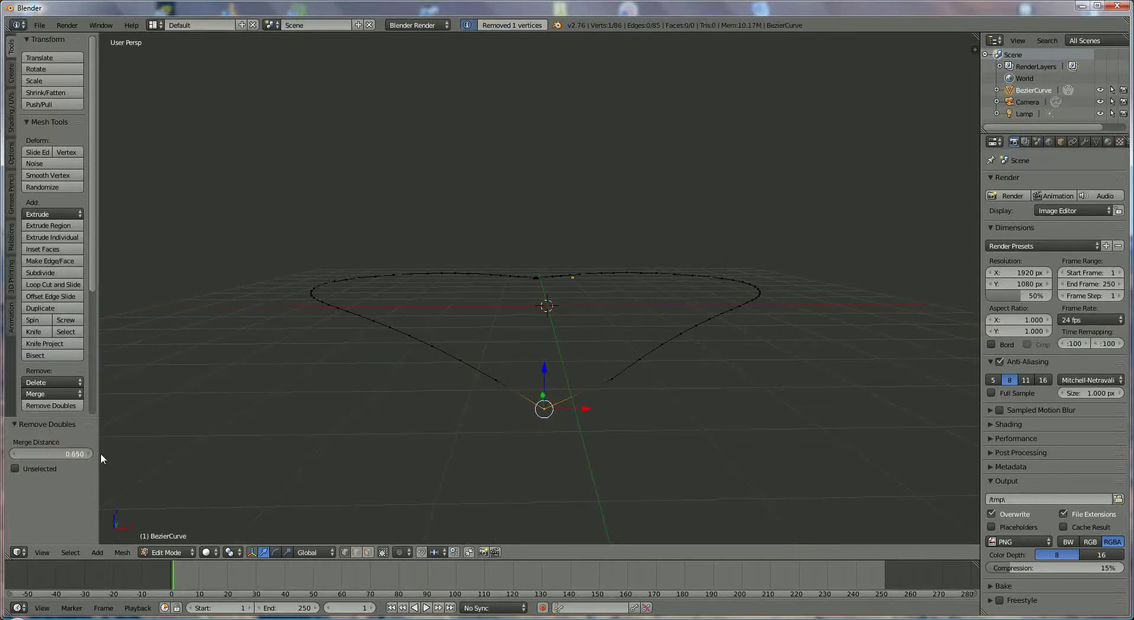
{"action": "left_click_drag", "start_coordinate": [582, 412], "coordinate": [602, 412]}
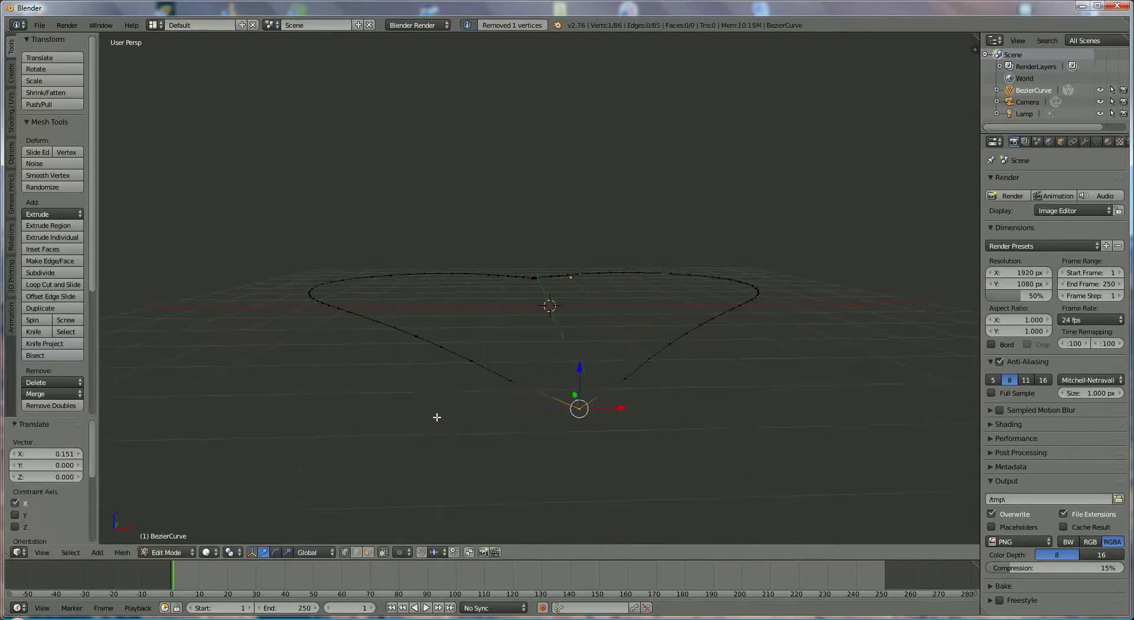
- Select the vertices of the tiny loop at the heart's upper notch and delete them
{"action": "middle_click_drag", "start_coordinate": [435, 415], "coordinate": [481, 380]}
{"action": "scroll", "coordinate": [511, 327], "scroll_direction": "up", "scroll_amount": 3}
{"action": "scroll", "coordinate": [510, 327], "scroll_direction": "up", "scroll_amount": 2}
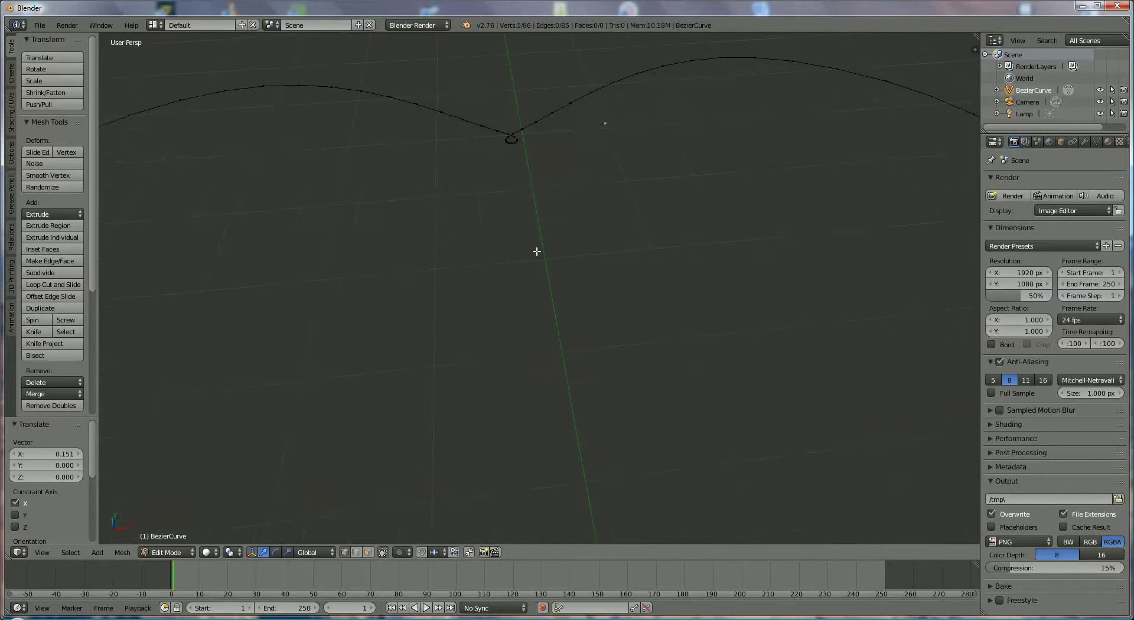
{"action": "middle_click_drag", "start_coordinate": [537, 251], "coordinate": [562, 301]}
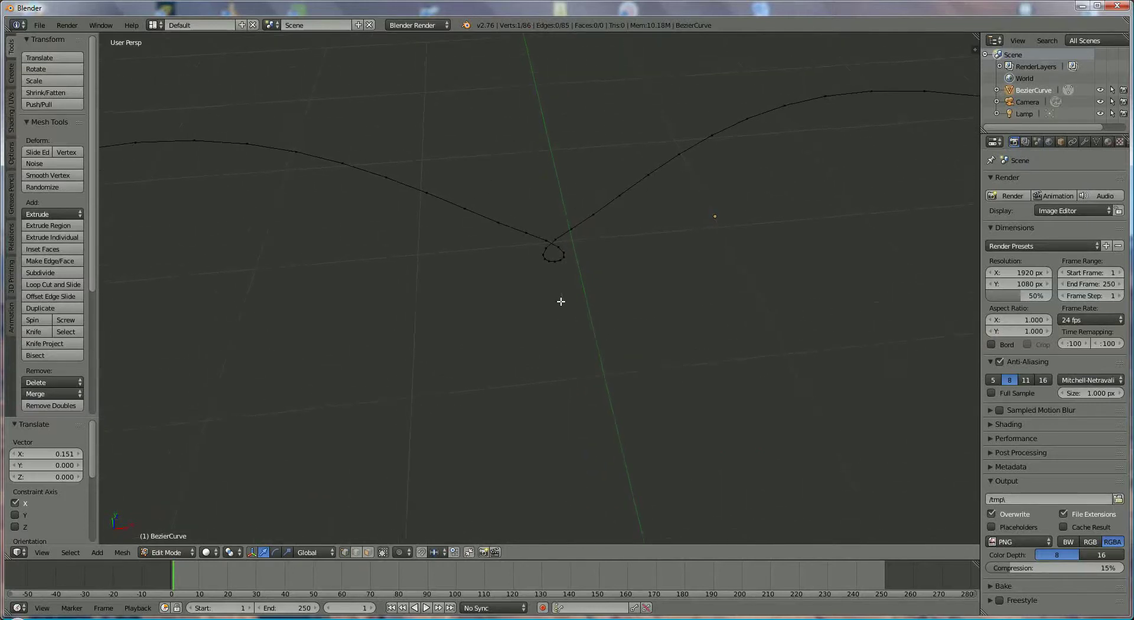
{"action": "right_click", "coordinate": [543, 252], "text": "shift"}
{"action": "right_click", "coordinate": [547, 254], "text": "shift"}
{"action": "right_click", "coordinate": [552, 257], "text": "shift"}
{"action": "right_click", "coordinate": [558, 254], "text": "shift"}
{"action": "right_click", "coordinate": [558, 244], "text": "shift"}
{"action": "right_click", "coordinate": [569, 252], "text": "shift"}
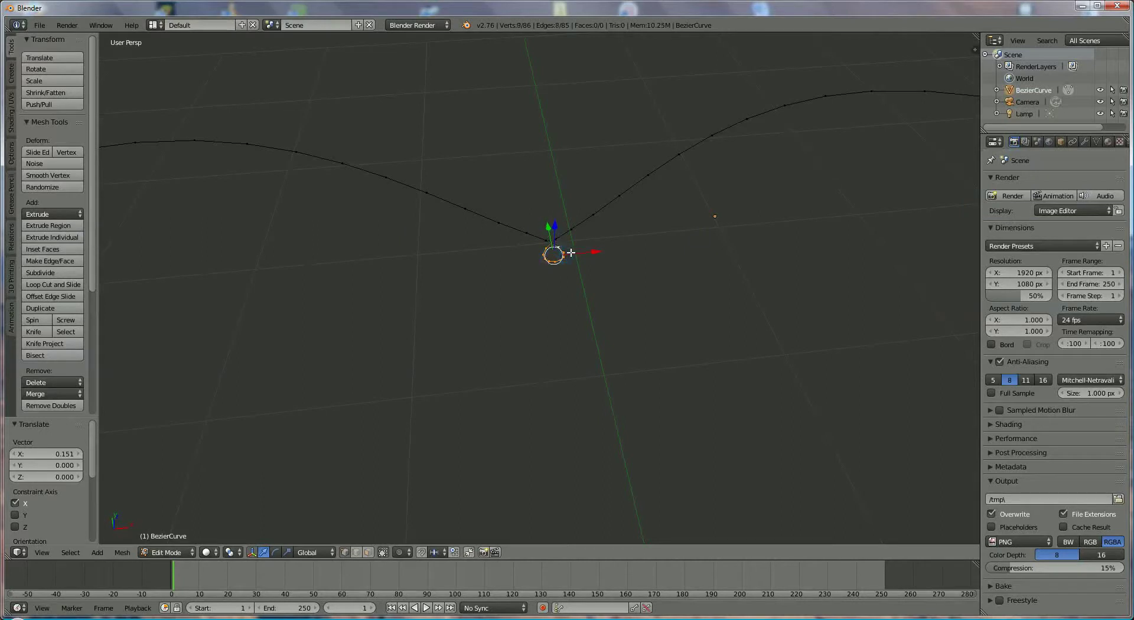
{"action": "key", "text": "x"}
{"action": "left_click", "coordinate": [590, 292]}
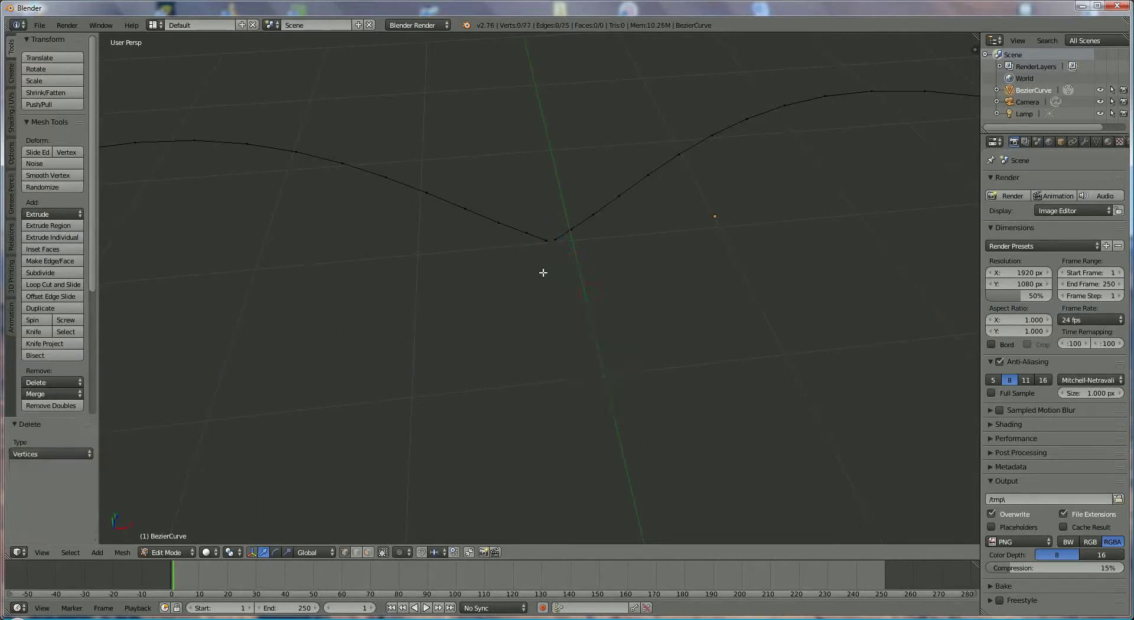
- Merge the two open notch vertices with Remove Doubles at distance 0.650, and move the merged vertex 0.055 along X
{"action": "right_click", "coordinate": [555, 244]}
{"action": "right_click", "coordinate": [546, 242], "text": "shift"}
{"action": "key", "text": "w"}
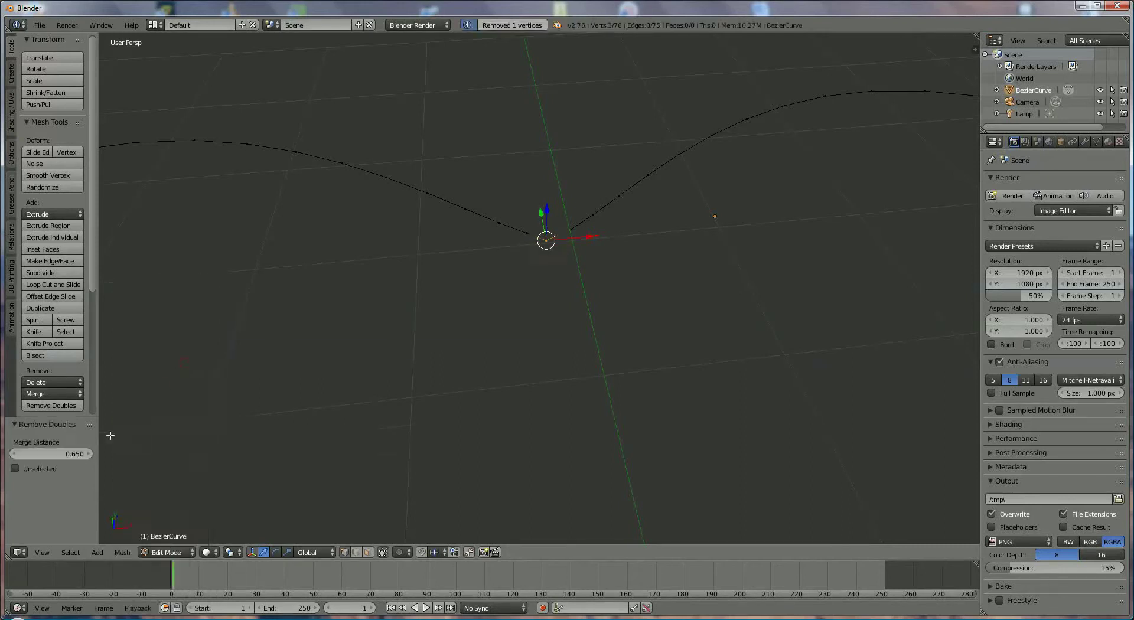
{"action": "left_click_drag", "start_coordinate": [584, 237], "coordinate": [593, 236]}
- Extrude the whole heart outline about 3.488 along global Z and scale the extruded rim to about 0.694
{"action": "middle_click_drag", "start_coordinate": [493, 369], "coordinate": [552, 336]}
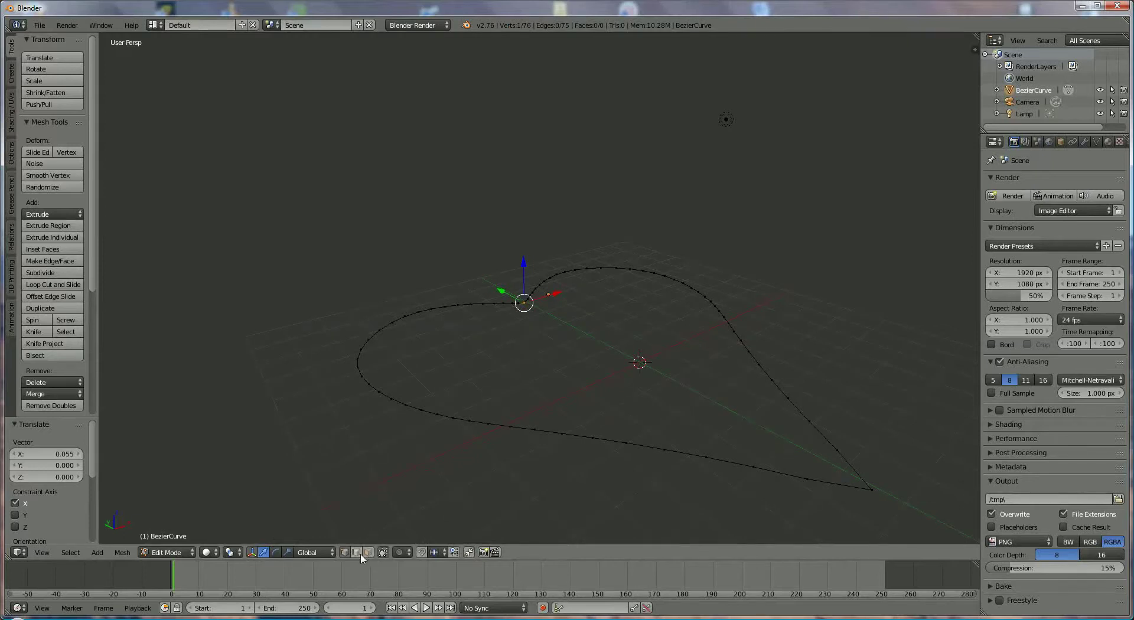
{"action": "key", "text": "a"}
{"action": "right_click", "coordinate": [715, 462]}
{"action": "key", "text": "l"}
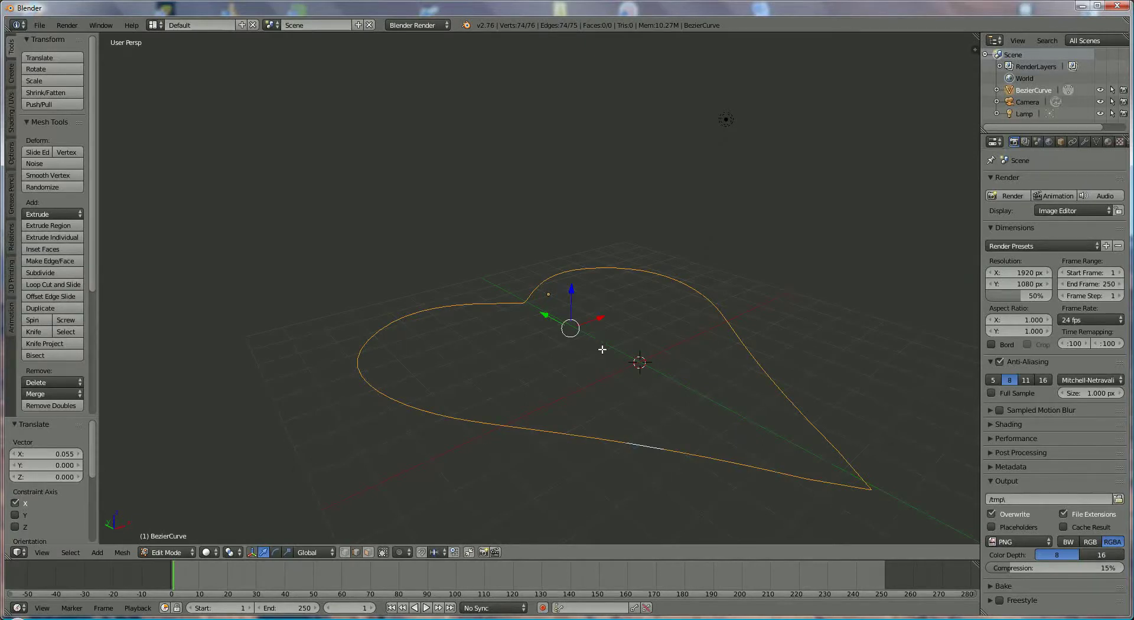
{"action": "key", "text": "e"}
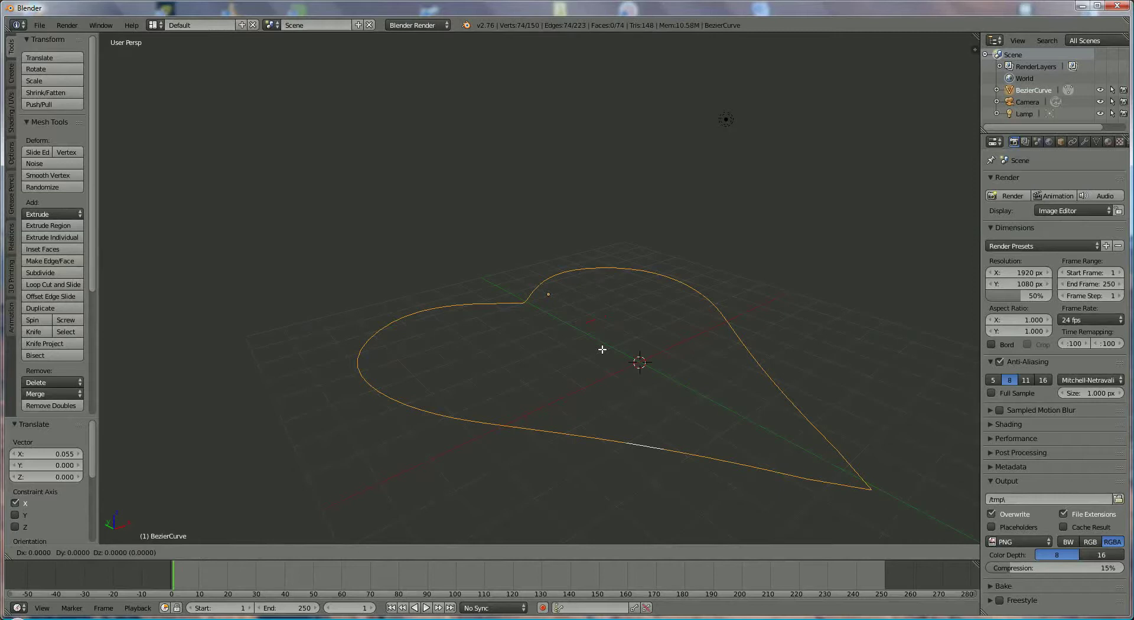
{"action": "key", "text": "z"}
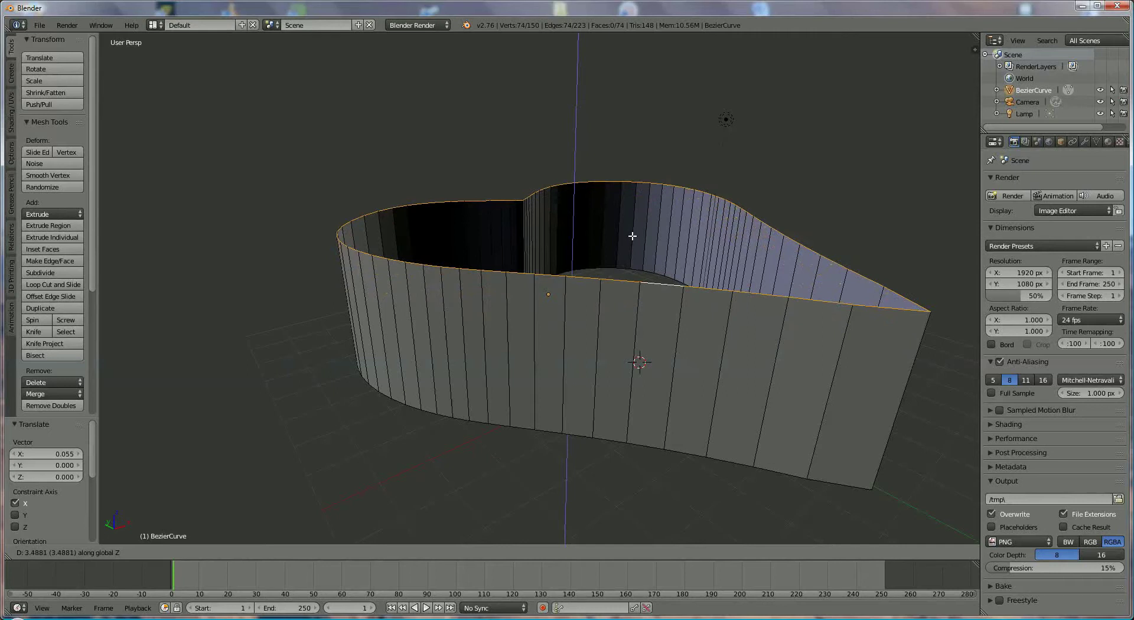
{"action": "left_click", "coordinate": [632, 236]}
{"action": "key", "text": "s"}
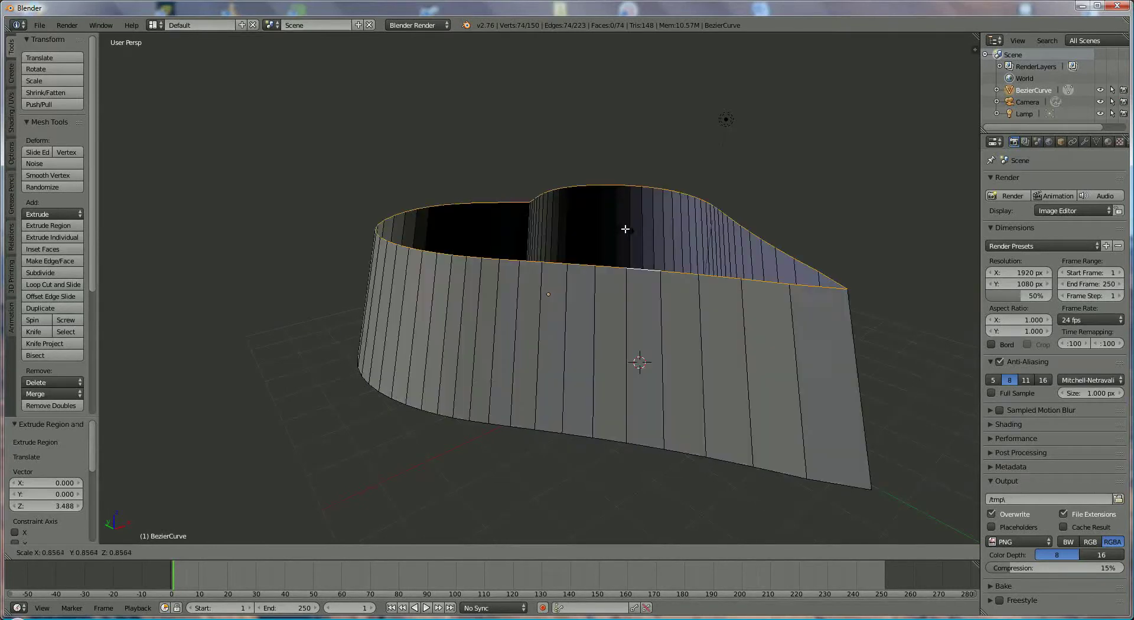
{"action": "left_click", "coordinate": [617, 222]}
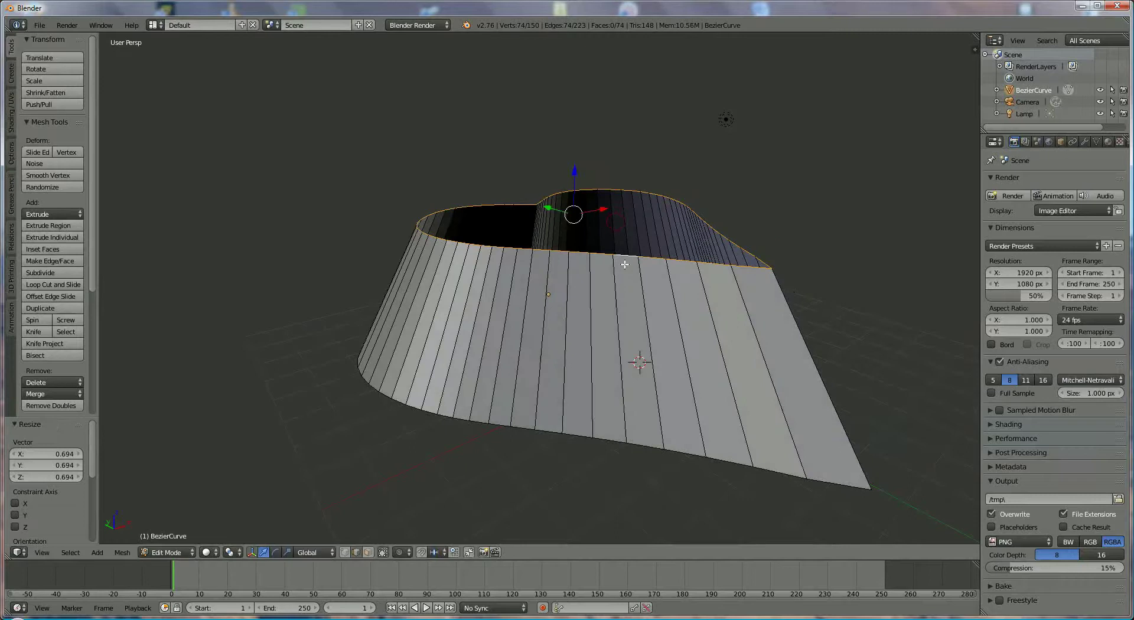
- Extrude the upper rim inward at a scale of about 0.344 and merge it at center to cap the top
{"action": "key", "text": "e"}
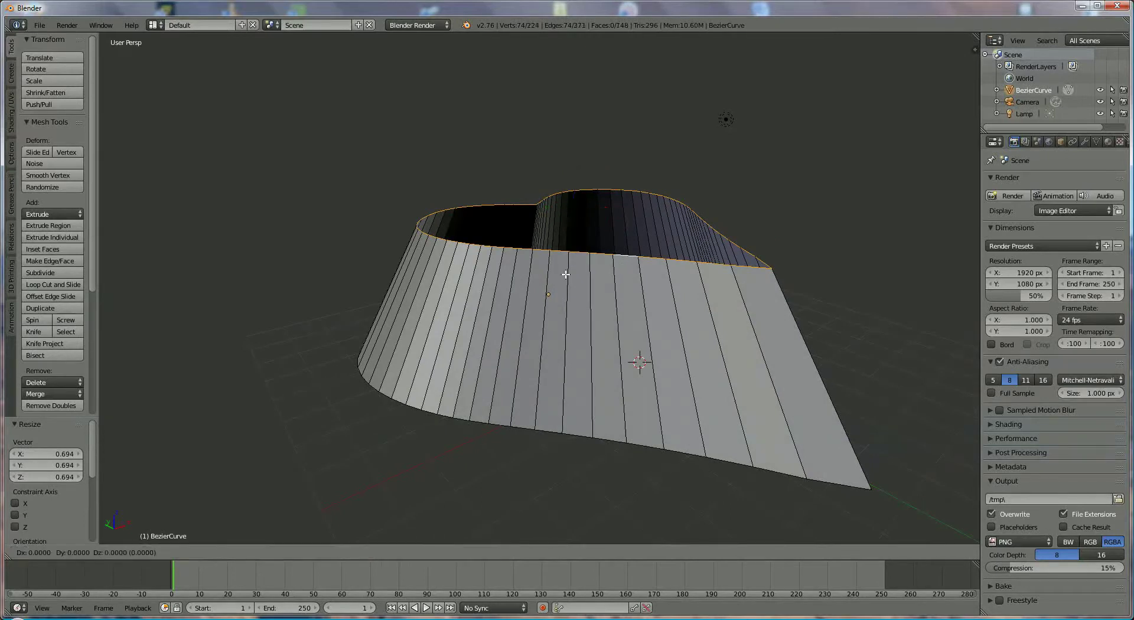
{"action": "key", "text": "s"}
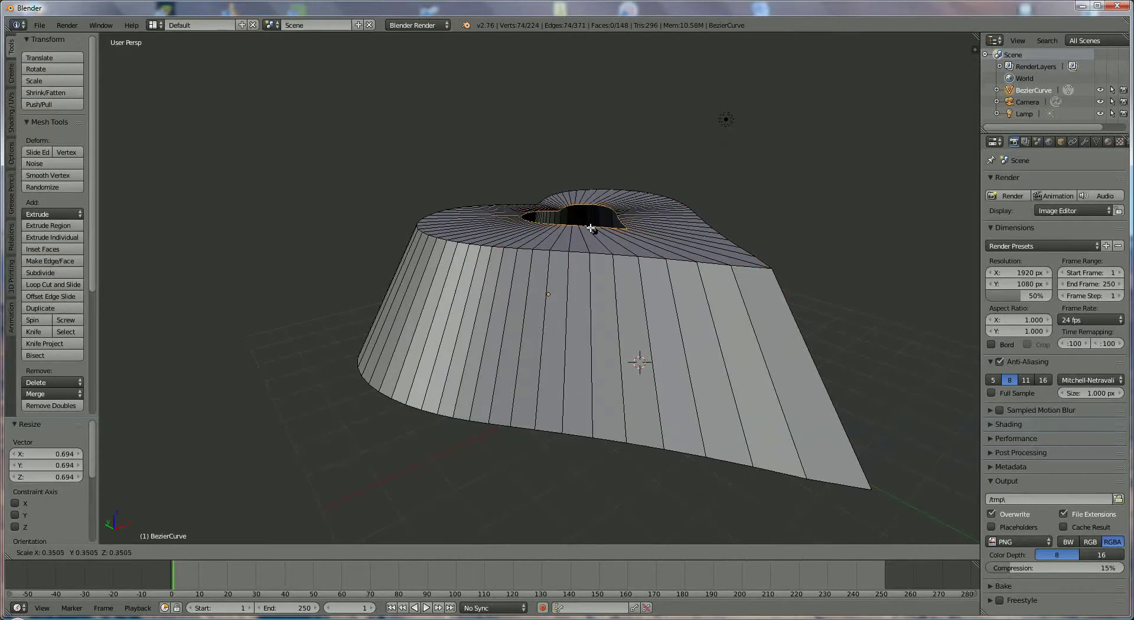
{"action": "left_click", "coordinate": [590, 228]}
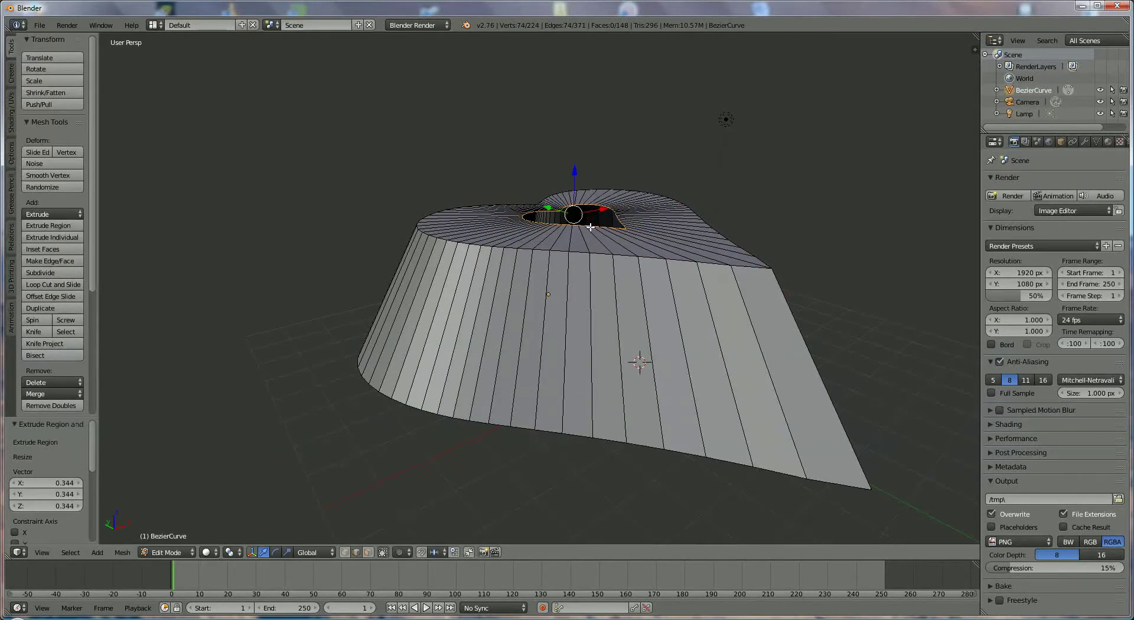
{"action": "key", "text": "alt+m"}
{"action": "left_click", "coordinate": [590, 228]}
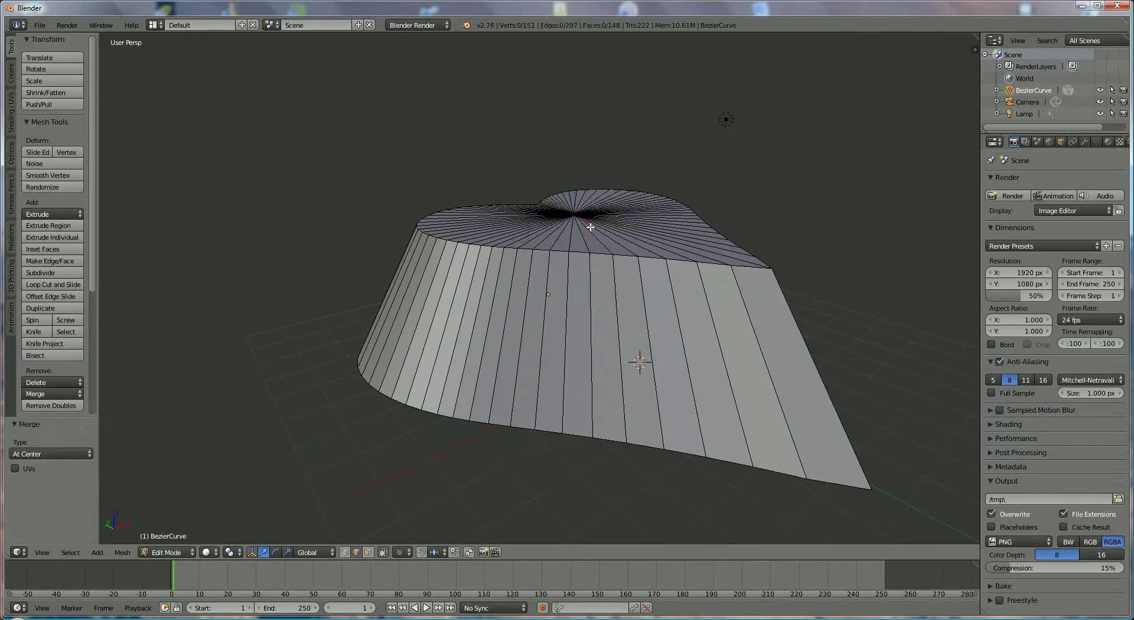
- Select the open base edge loop, extrude it inward at a scale of about 0.393, and merge it at center to close the underside
{"action": "middle_click_drag", "start_coordinate": [591, 228], "coordinate": [630, 93]}
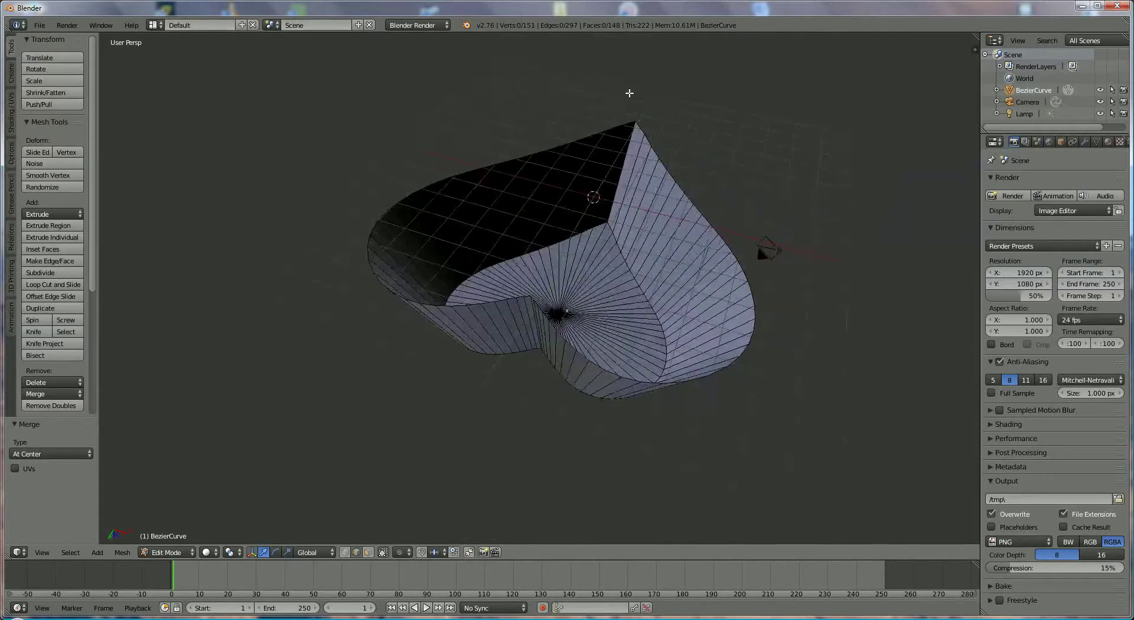
{"action": "middle_click_drag", "start_coordinate": [690, 307], "coordinate": [679, 307]}
{"action": "scroll", "coordinate": [678, 307], "scroll_direction": "up", "scroll_amount": 2}
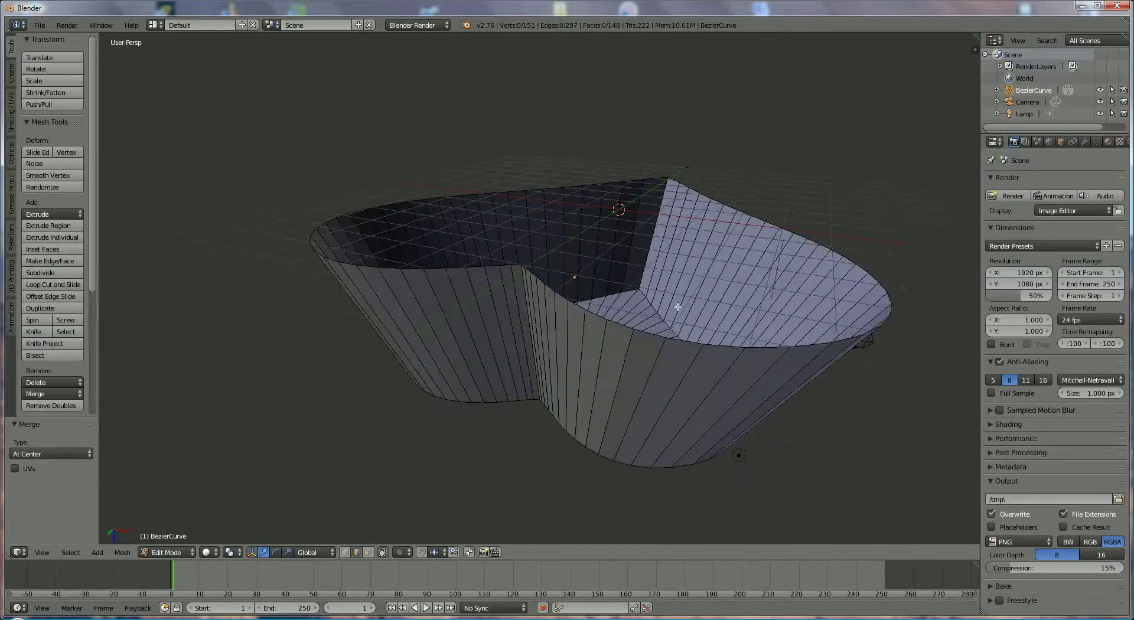
{"action": "right_click", "coordinate": [759, 350]}
{"action": "right_click", "coordinate": [681, 341], "text": "alt"}
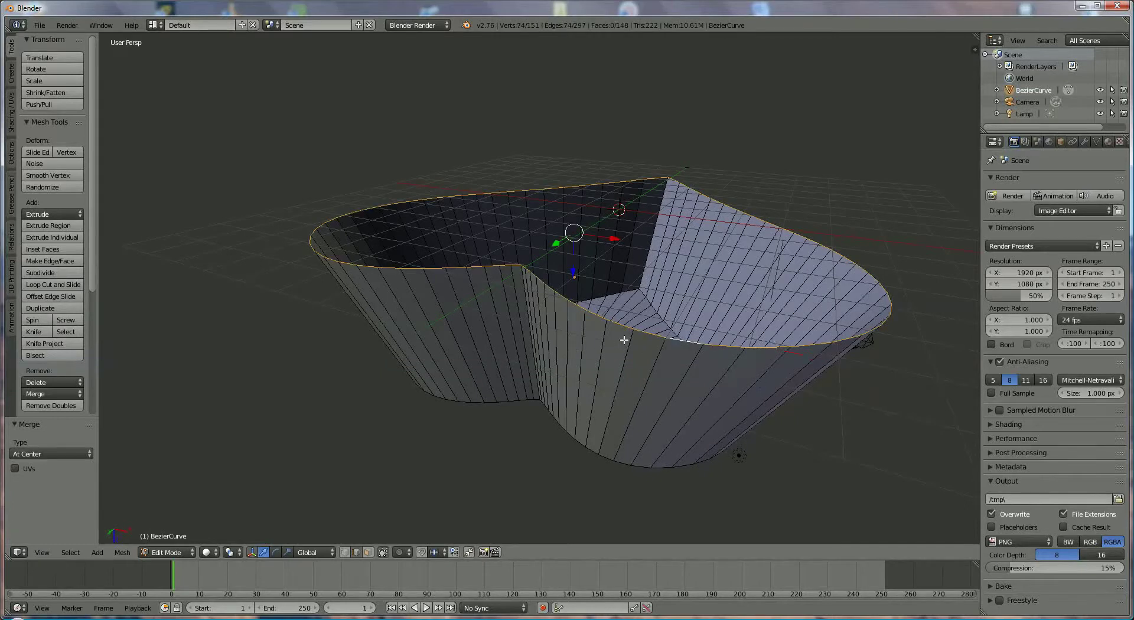
{"action": "key", "text": "e"}
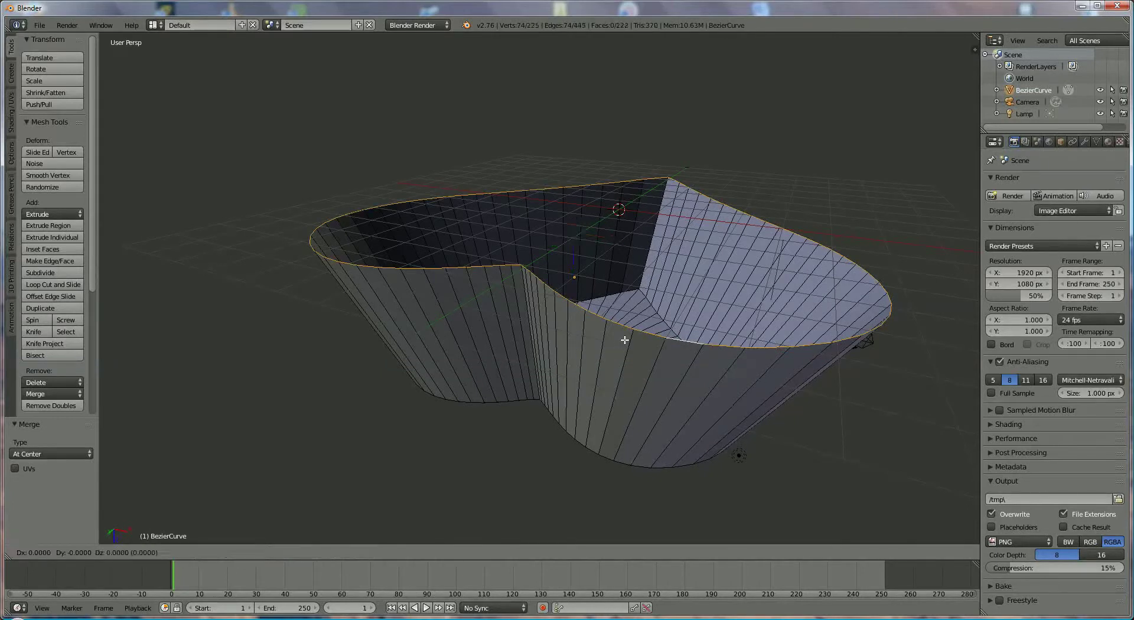
{"action": "key", "text": "s"}
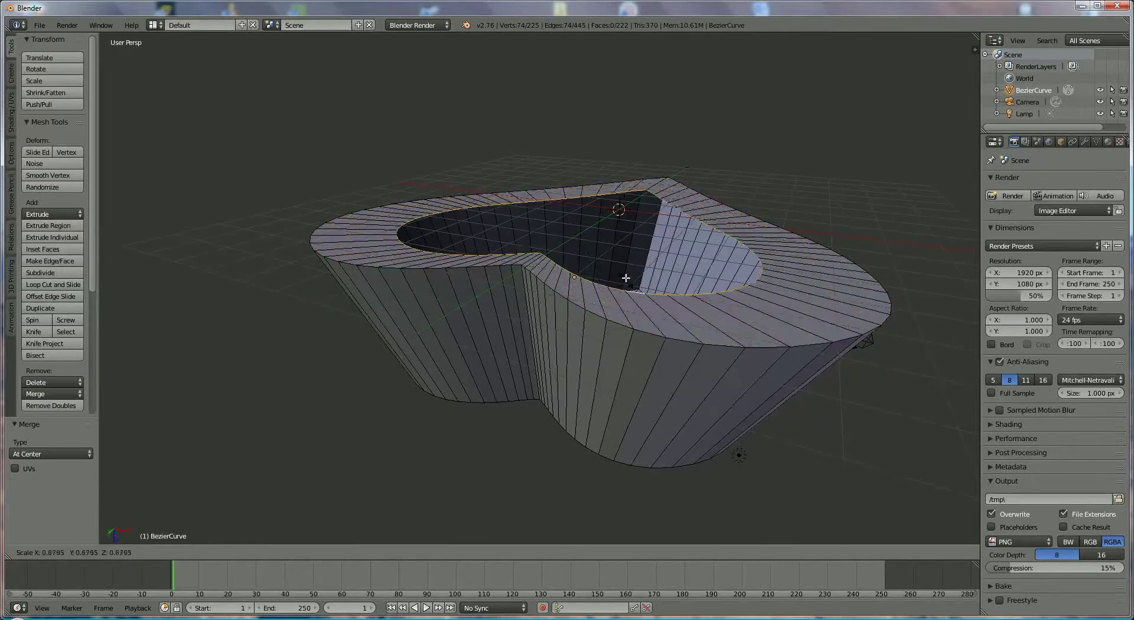
{"action": "left_click", "coordinate": [616, 254]}
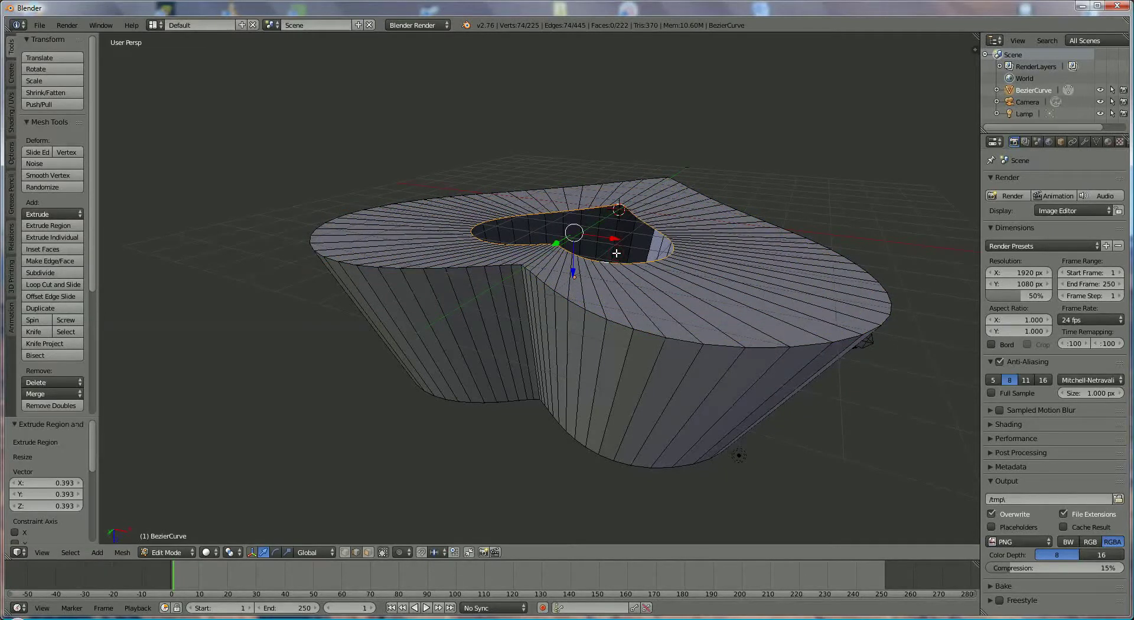
{"action": "key", "text": "alt+m"}
{"action": "left_click", "coordinate": [616, 254]}
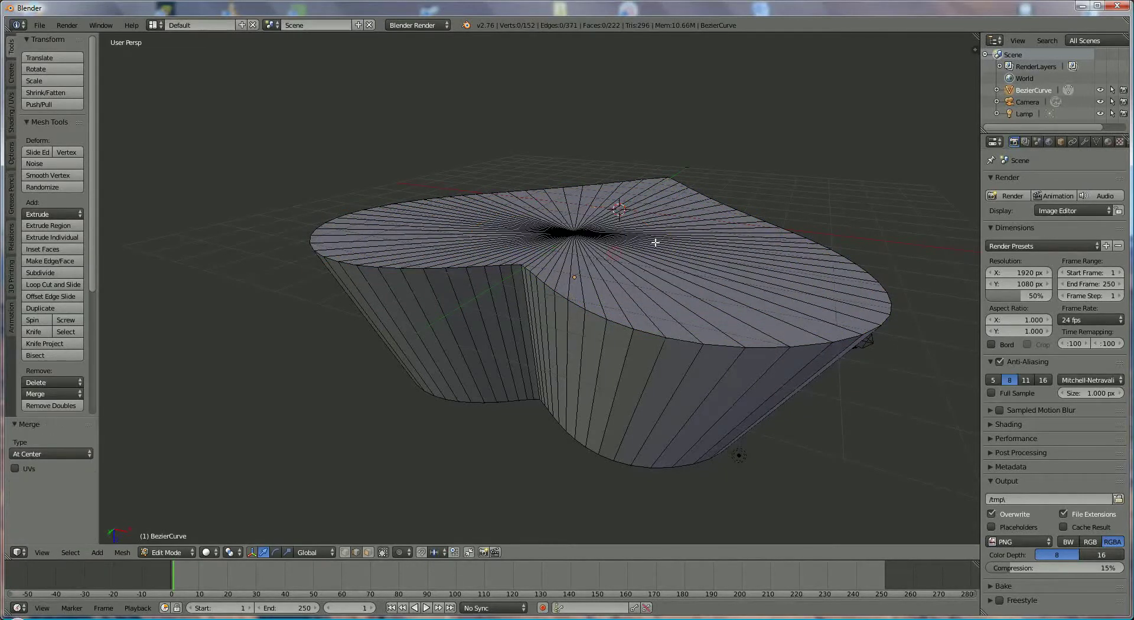
- Examine the capped heart mesh from the side and from above
{"action": "middle_click_drag", "start_coordinate": [683, 233], "coordinate": [805, 468]}
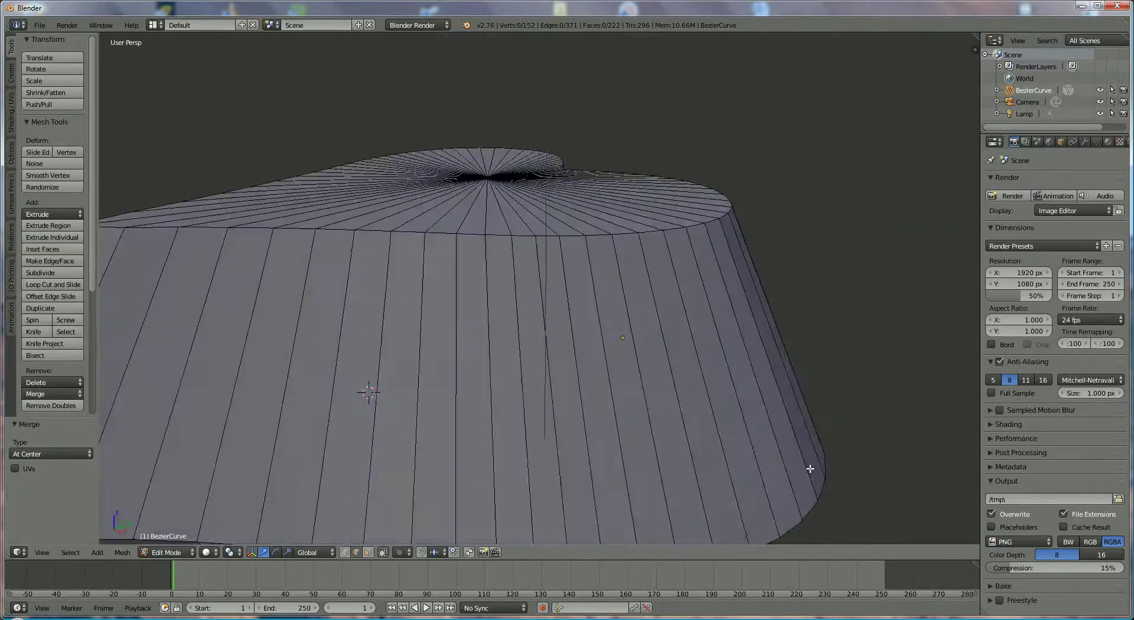
{"action": "scroll", "coordinate": [587, 341], "scroll_direction": "down", "scroll_amount": 2}
{"action": "scroll", "coordinate": [586, 341], "scroll_direction": "down", "scroll_amount": 2}
{"action": "middle_click_drag", "start_coordinate": [587, 341], "coordinate": [702, 357]}
{"action": "scroll", "coordinate": [643, 337], "scroll_direction": "up", "scroll_amount": 3}
{"action": "scroll", "coordinate": [672, 347], "scroll_direction": "up", "scroll_amount": 1}
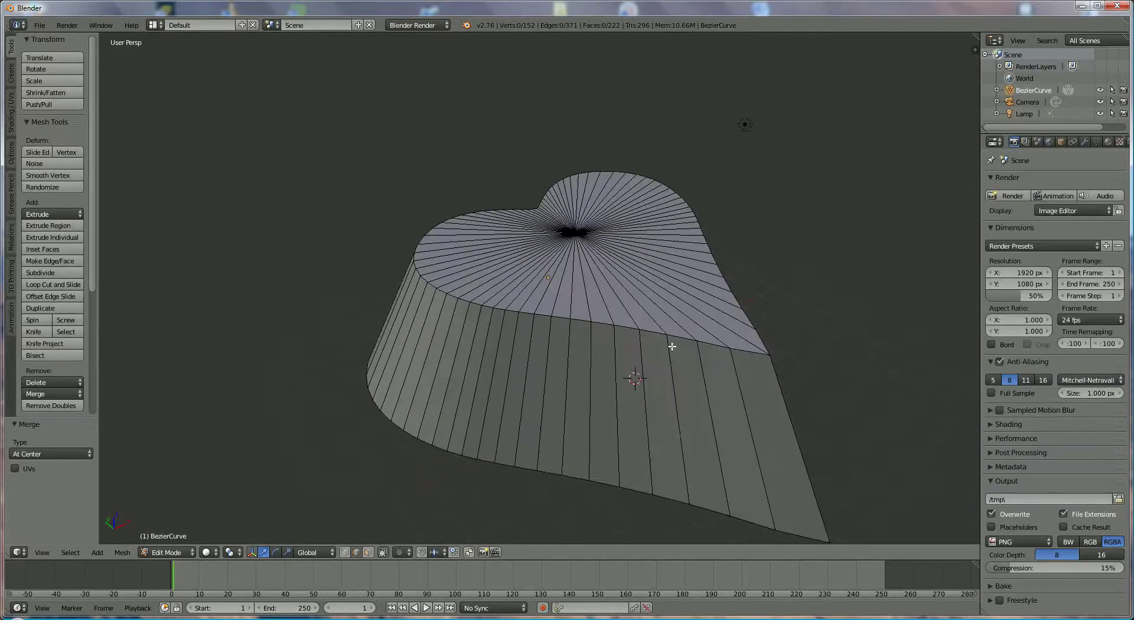
{"action": "scroll", "coordinate": [640, 335], "scroll_direction": "up", "scroll_amount": 1}
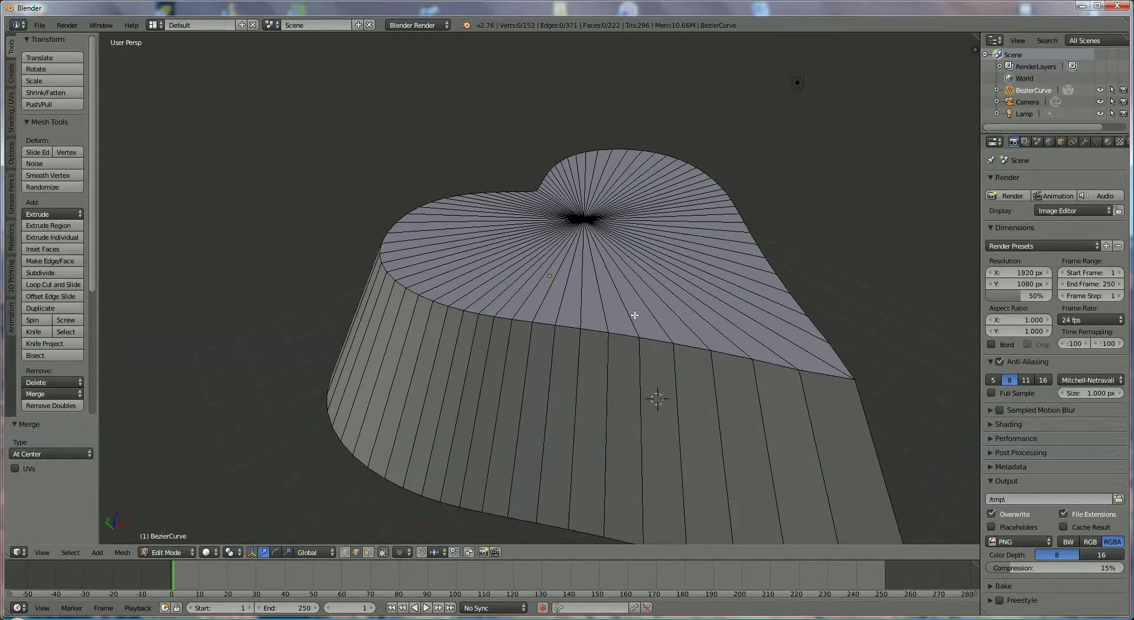
- Bevel the edge loop around the heart's upper rim with an amount of about 1.735 and 7 segments
{"action": "right_click", "coordinate": [623, 335]}
{"action": "right_click", "coordinate": [547, 326], "text": "alt"}
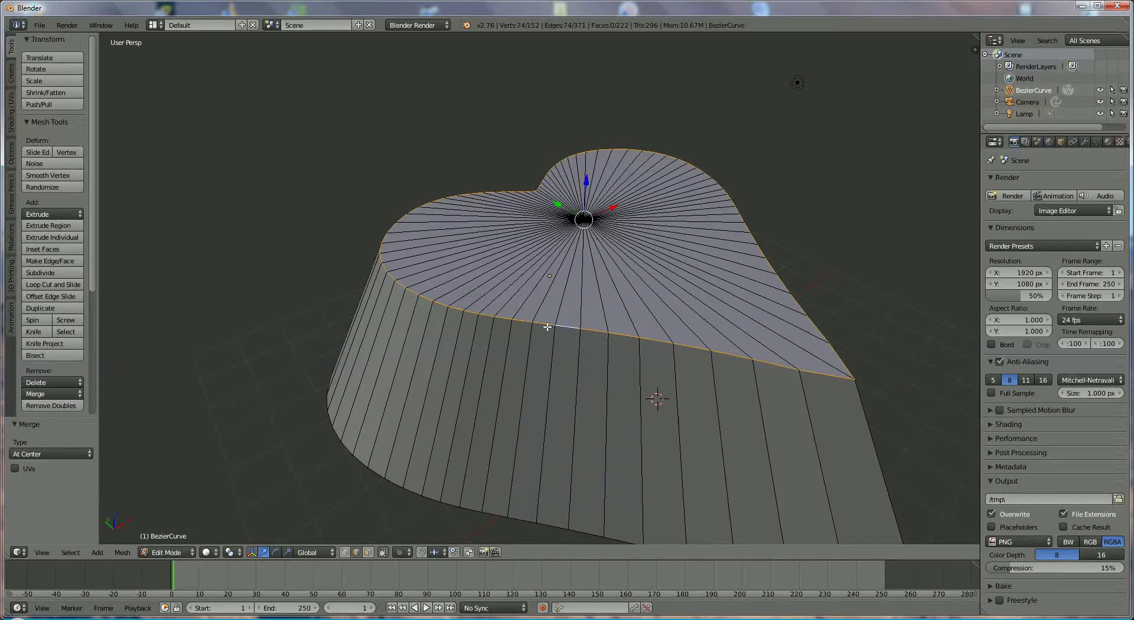
{"action": "key", "text": "ctrl+b"}
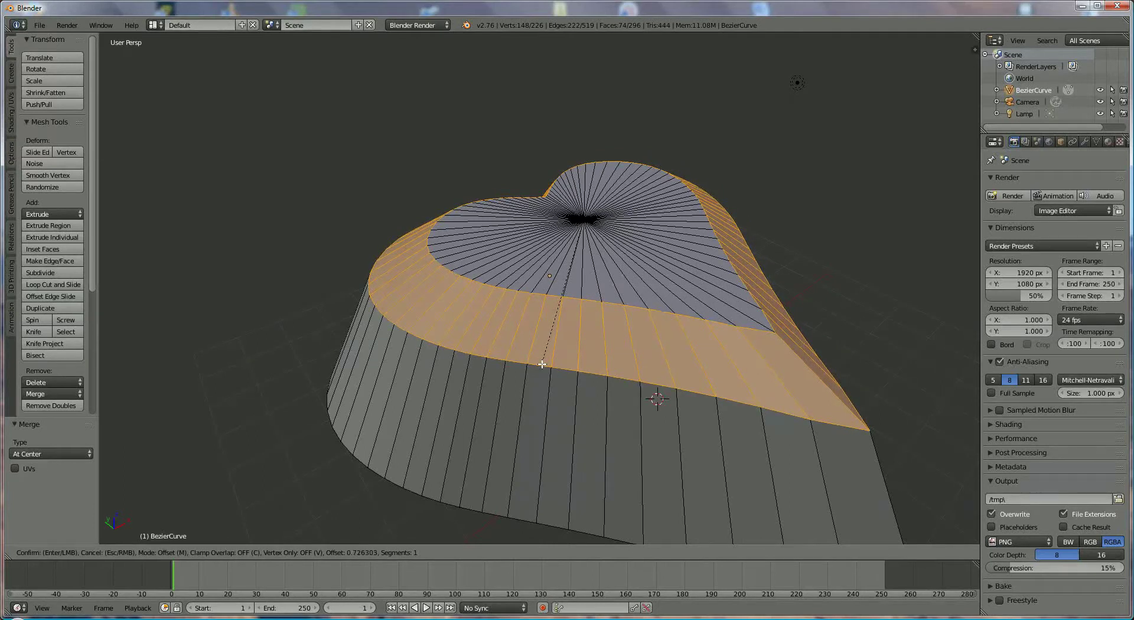
{"action": "scroll", "coordinate": [543, 364], "scroll_direction": "up", "scroll_amount": 3}
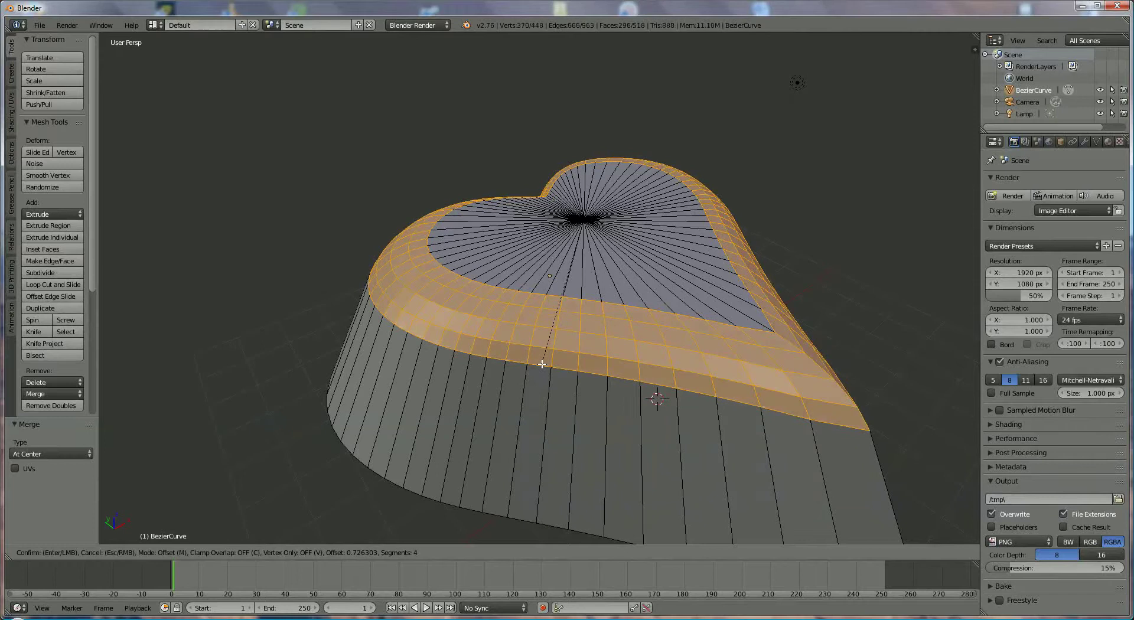
{"action": "scroll", "coordinate": [539, 359], "scroll_direction": "up", "scroll_amount": 2}
{"action": "scroll", "coordinate": [538, 360], "scroll_direction": "up", "scroll_amount": 1}
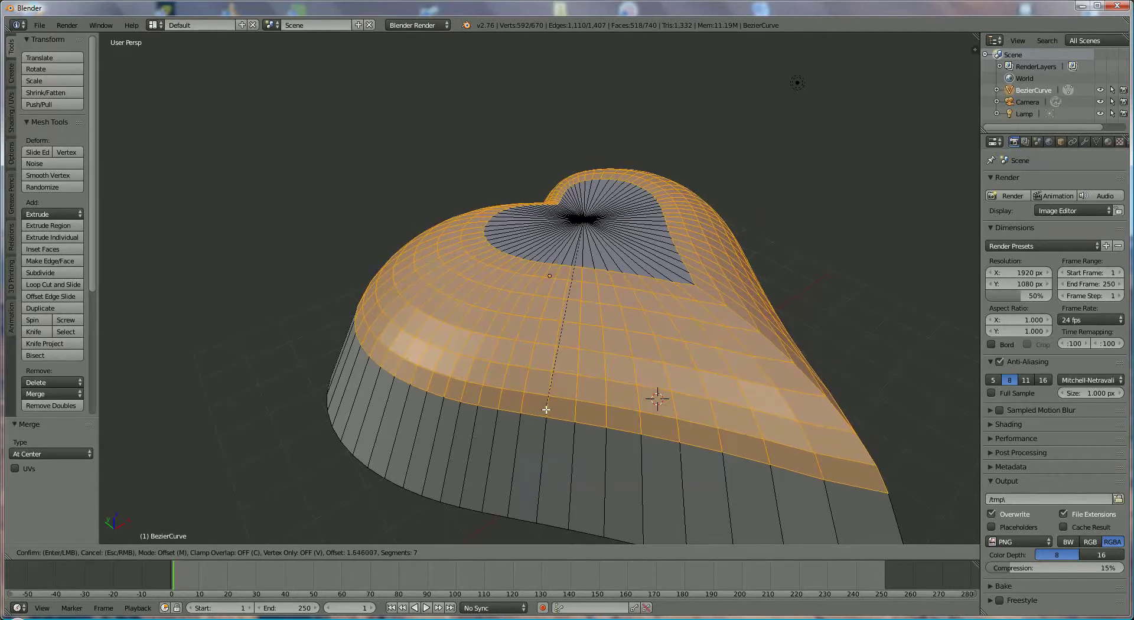
{"action": "left_click", "coordinate": [547, 410]}
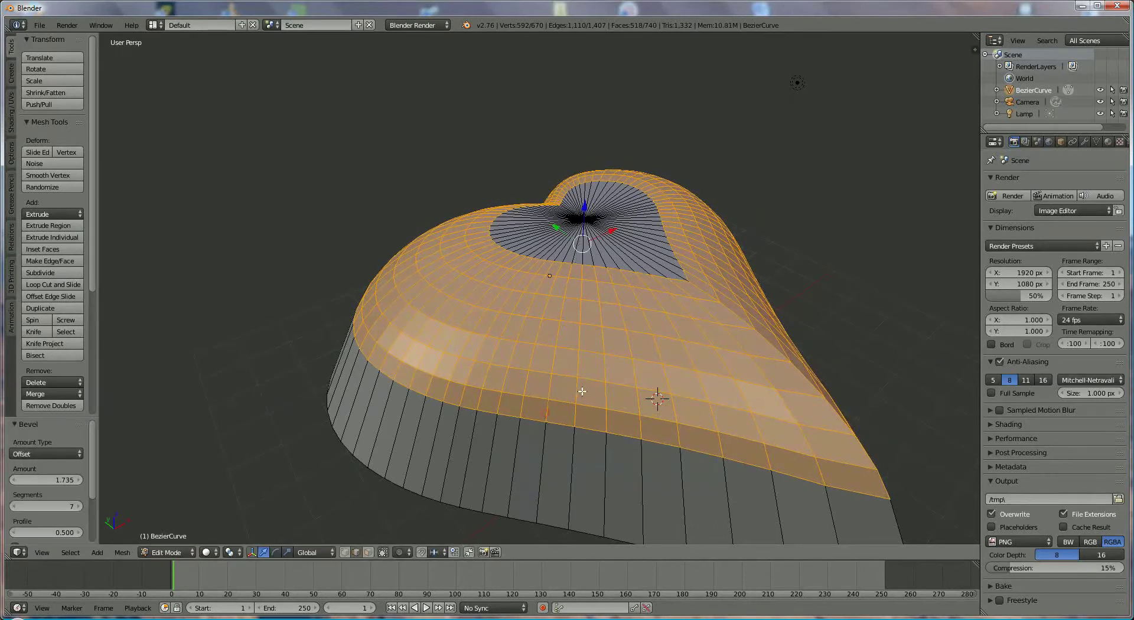
{"action": "middle_click_drag", "start_coordinate": [662, 379], "coordinate": [628, 418]}
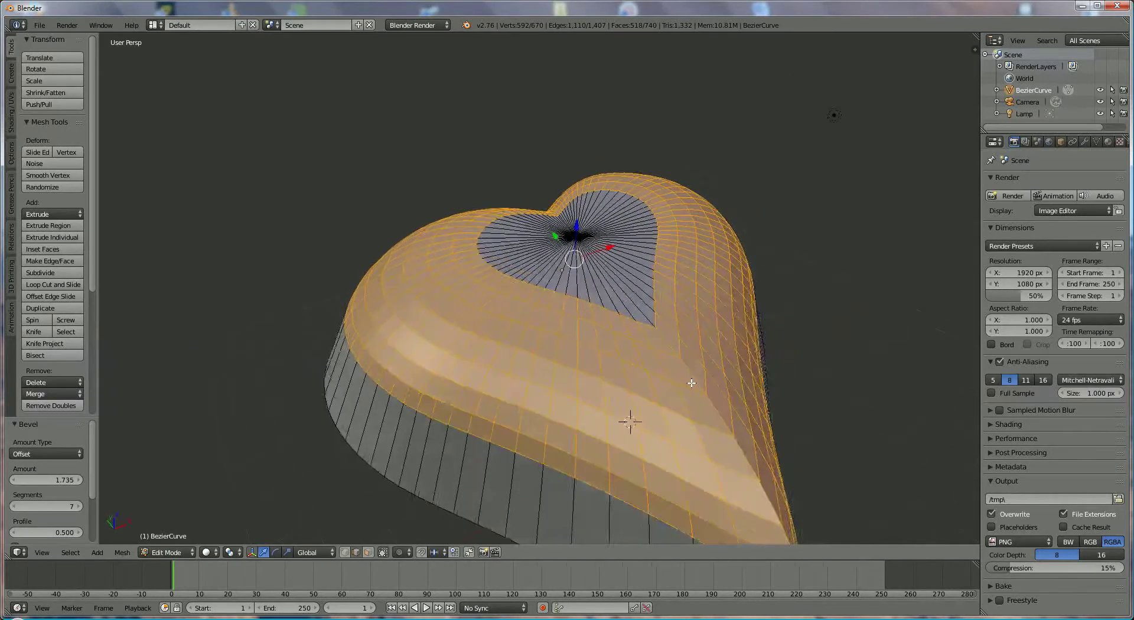
{"action": "scroll", "coordinate": [680, 387], "scroll_direction": "down", "scroll_amount": 3}
{"action": "scroll", "coordinate": [633, 362], "scroll_direction": "up", "scroll_amount": 2}
{"action": "middle_click_drag", "start_coordinate": [633, 363], "coordinate": [740, 319]}
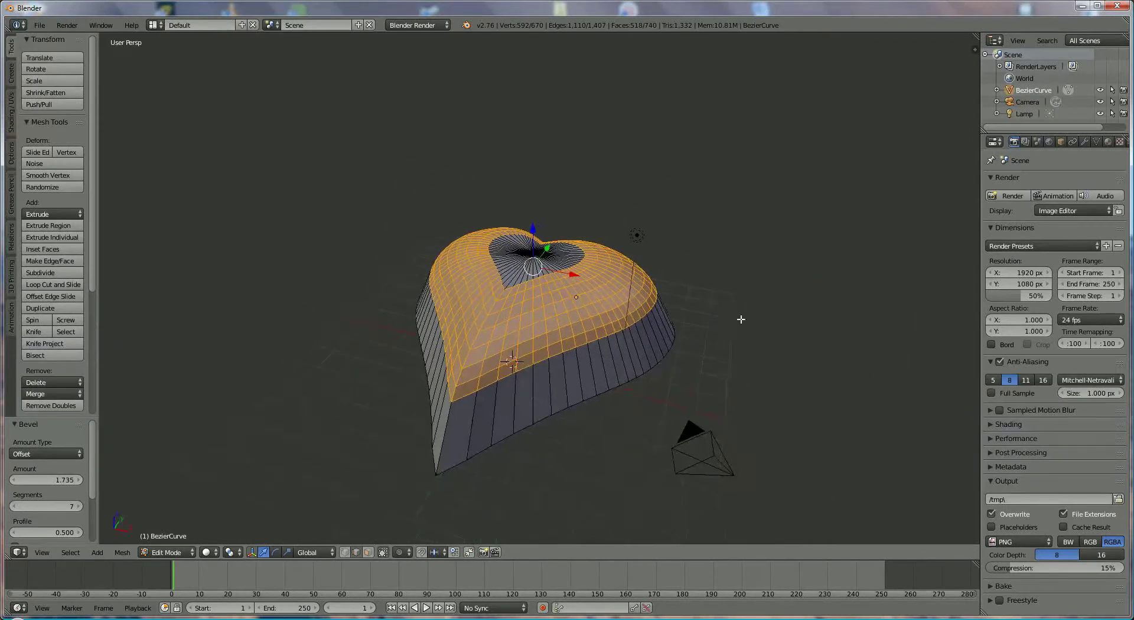
- Add a new material to the heart and name it chocolat
{"action": "left_click", "coordinate": [1108, 142]}
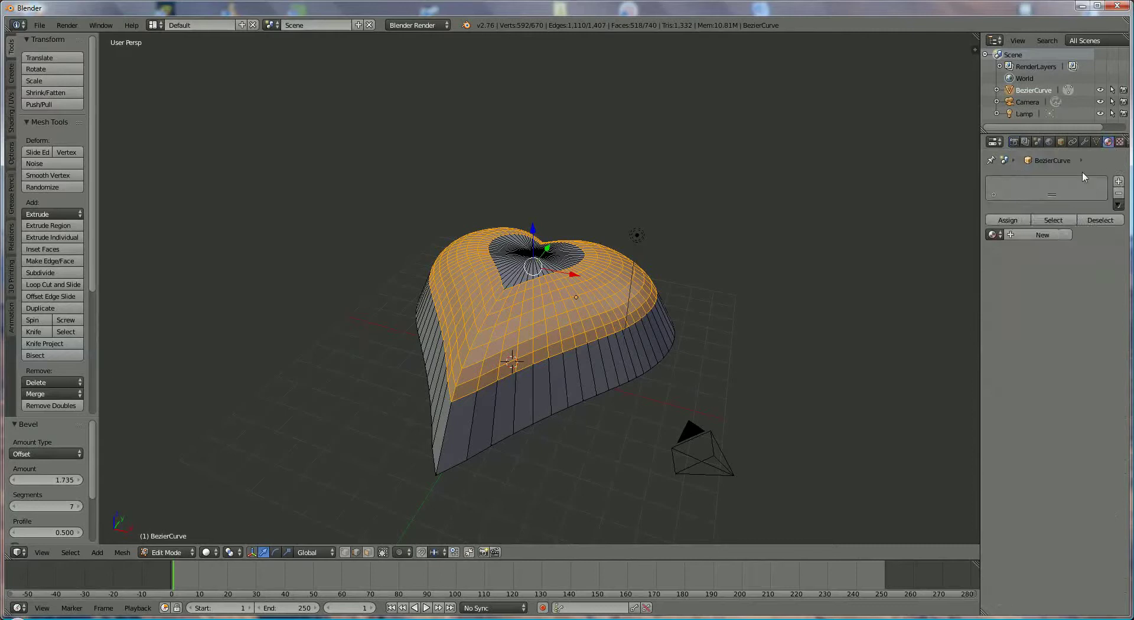
{"action": "left_click", "coordinate": [1038, 236]}
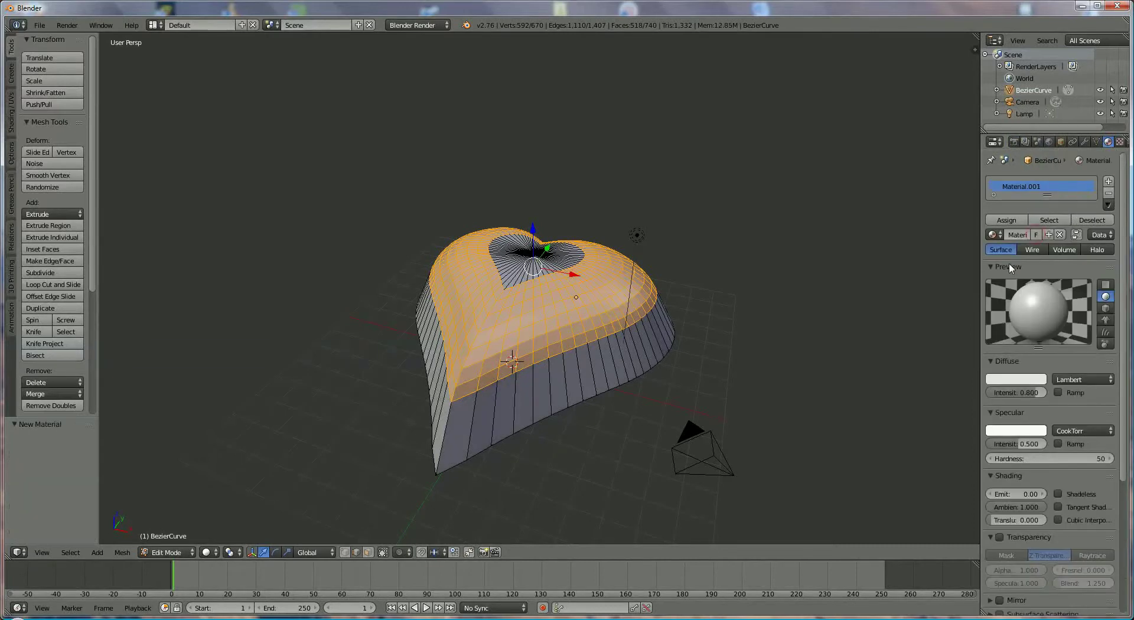
{"action": "left_click", "coordinate": [1020, 235]}
{"action": "type", "text": "chocolat"}
{"action": "key", "text": "Return"}
- Set the chocolat material's diffuse colour to hex 614637 and give its specular colour a similar brown
{"action": "left_click", "coordinate": [1024, 378]}
{"action": "left_click", "coordinate": [1017, 321]}
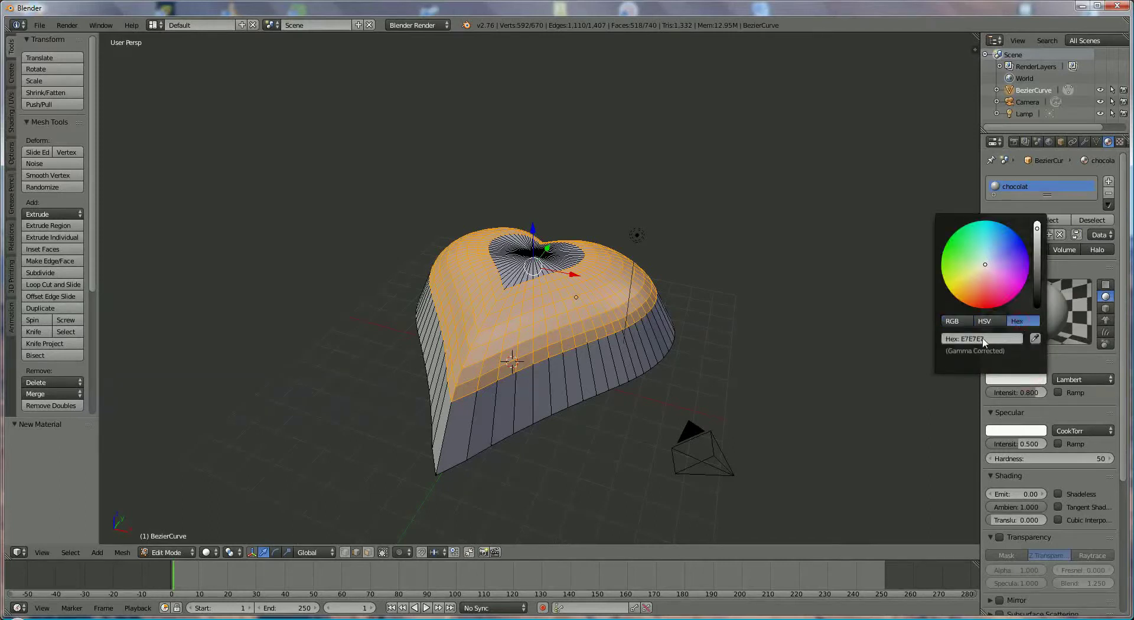
{"action": "left_click", "coordinate": [985, 338]}
{"action": "type", "text": "614637"}
{"action": "key", "text": "Return"}
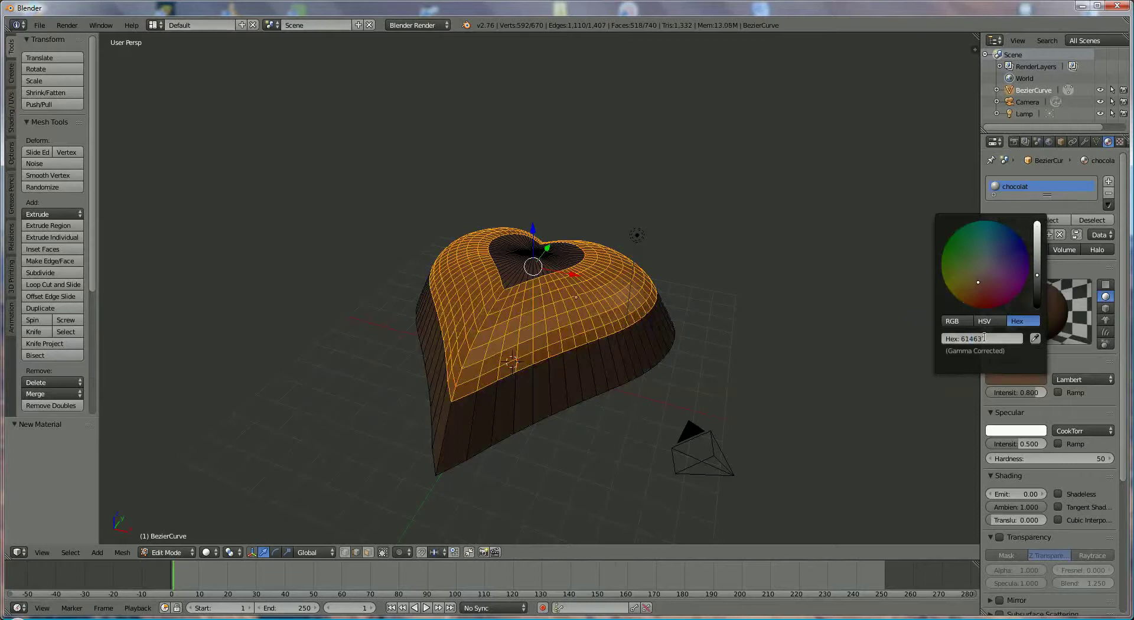
{"action": "left_click", "coordinate": [1035, 431]}
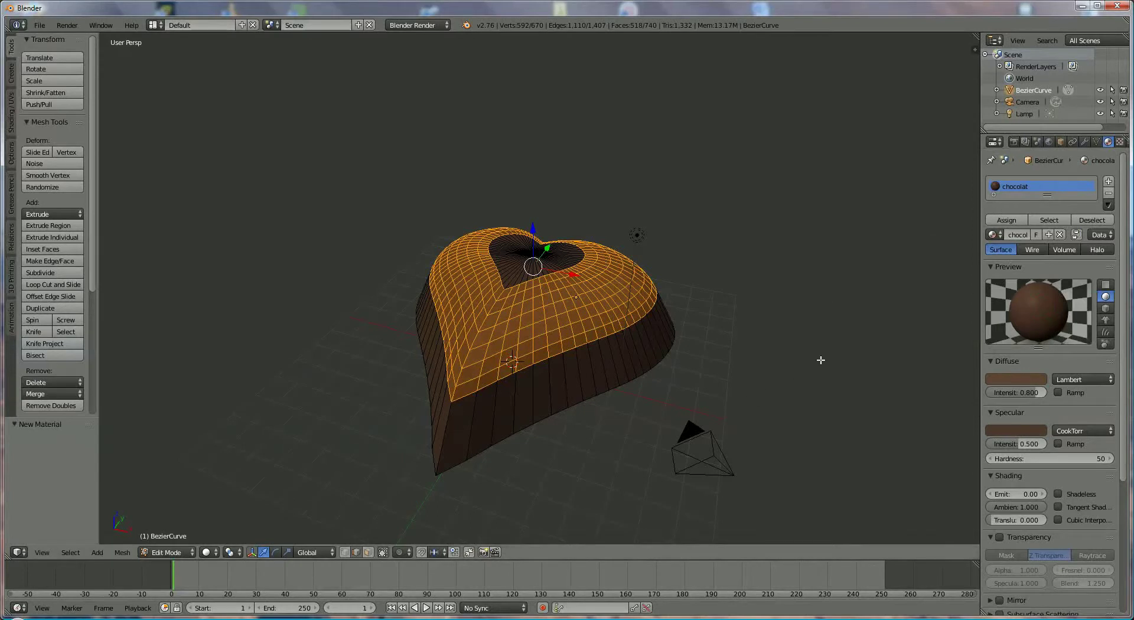
- Move the lamp about 2.903 along global X and about -3.182 along global Y
{"action": "middle_click_drag", "start_coordinate": [830, 322], "coordinate": [710, 334]}
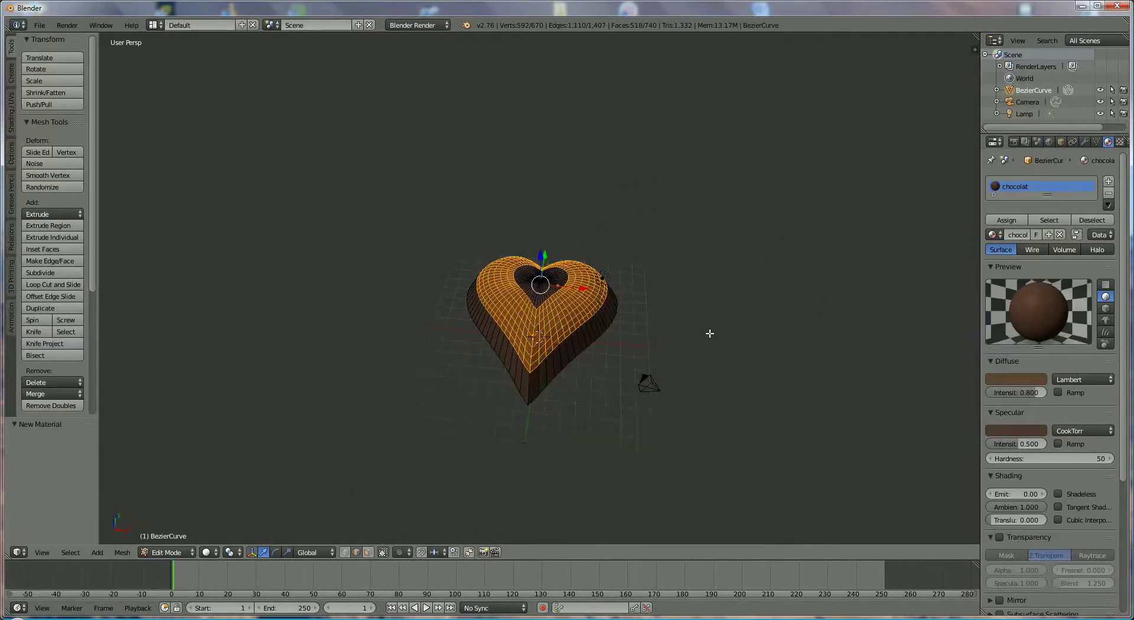
{"action": "left_click", "coordinate": [1028, 114]}
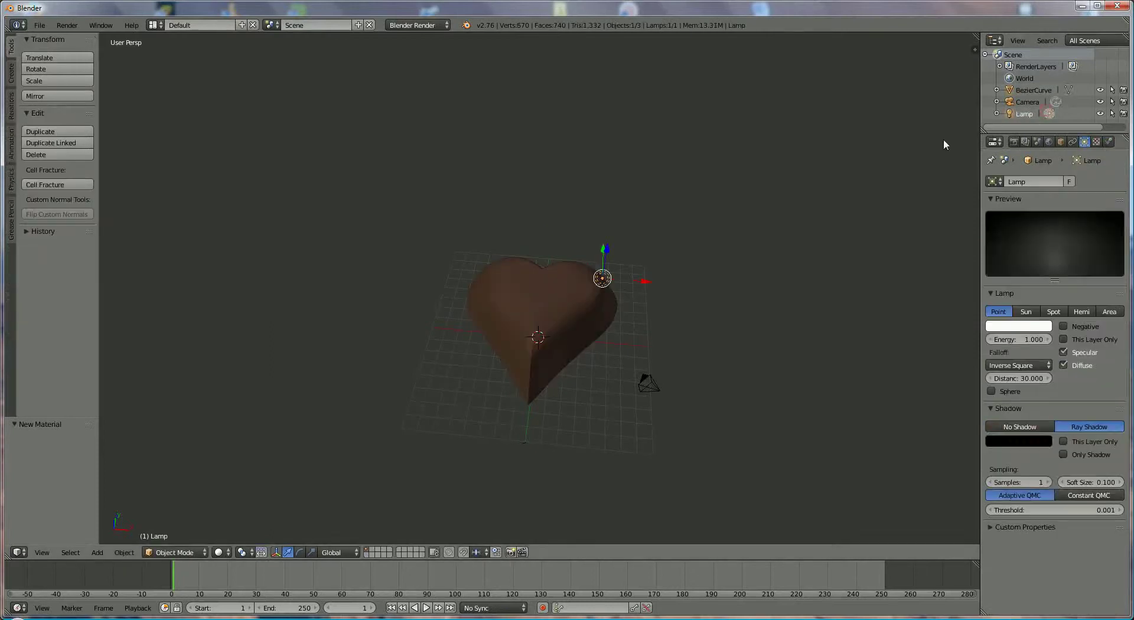
{"action": "left_click_drag", "start_coordinate": [646, 284], "coordinate": [690, 287]}
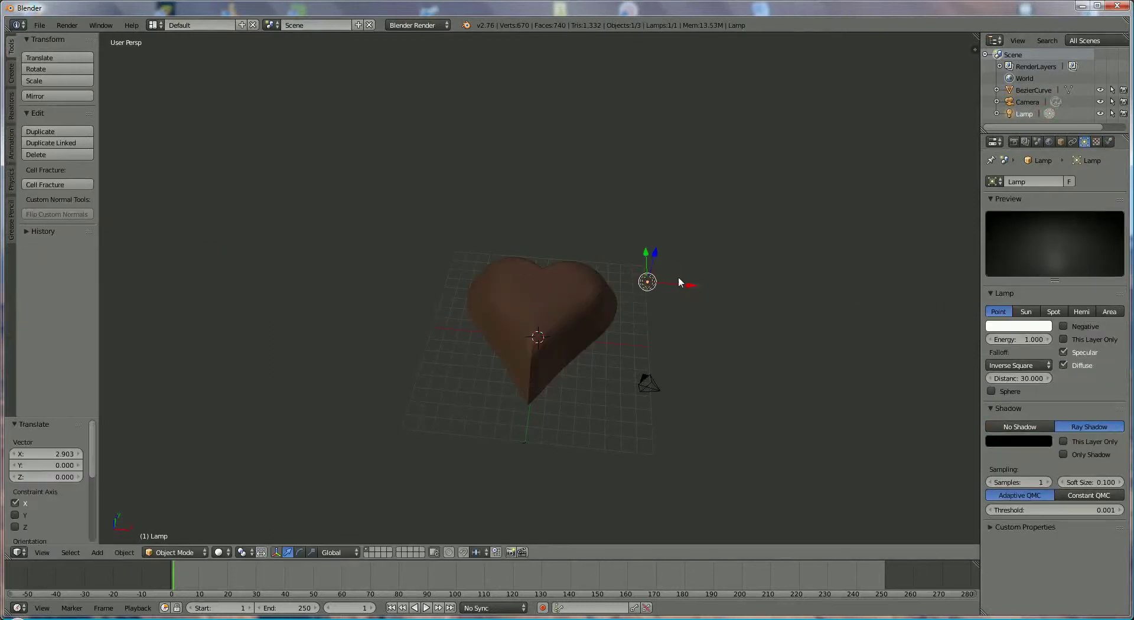
{"action": "left_click_drag", "start_coordinate": [649, 252], "coordinate": [649, 286]}
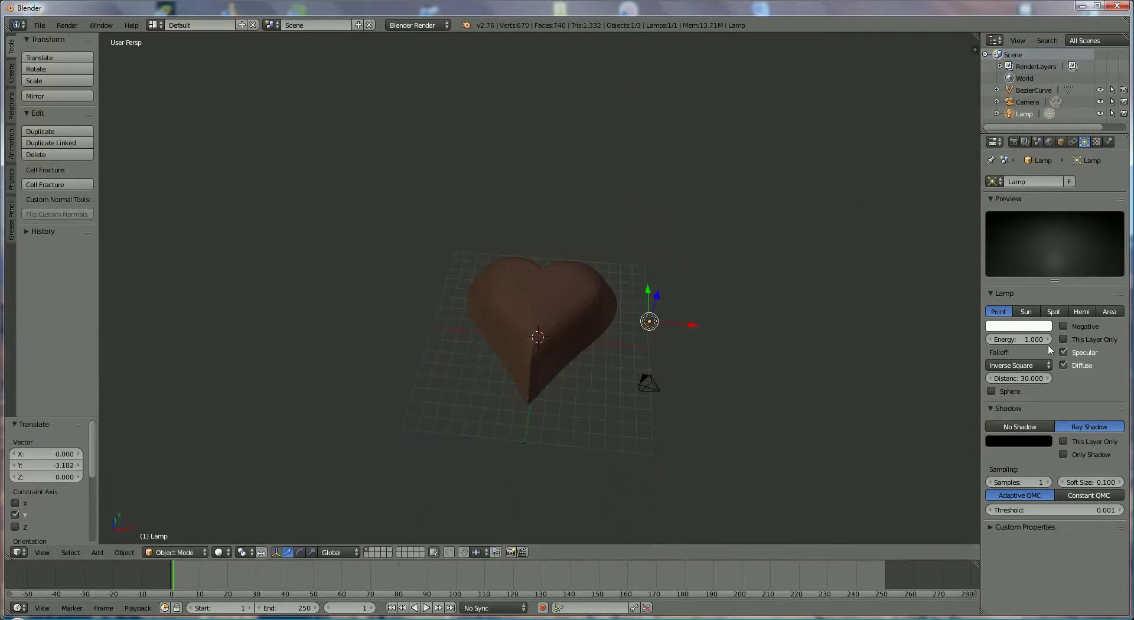
- Set the lamp's energy to 3 and place a duplicate of it on the heart's opposite side, about -12.352 along X
{"action": "left_click", "coordinate": [1022, 338]}
{"action": "type", "text": "3"}
{"action": "key", "text": "Return"}
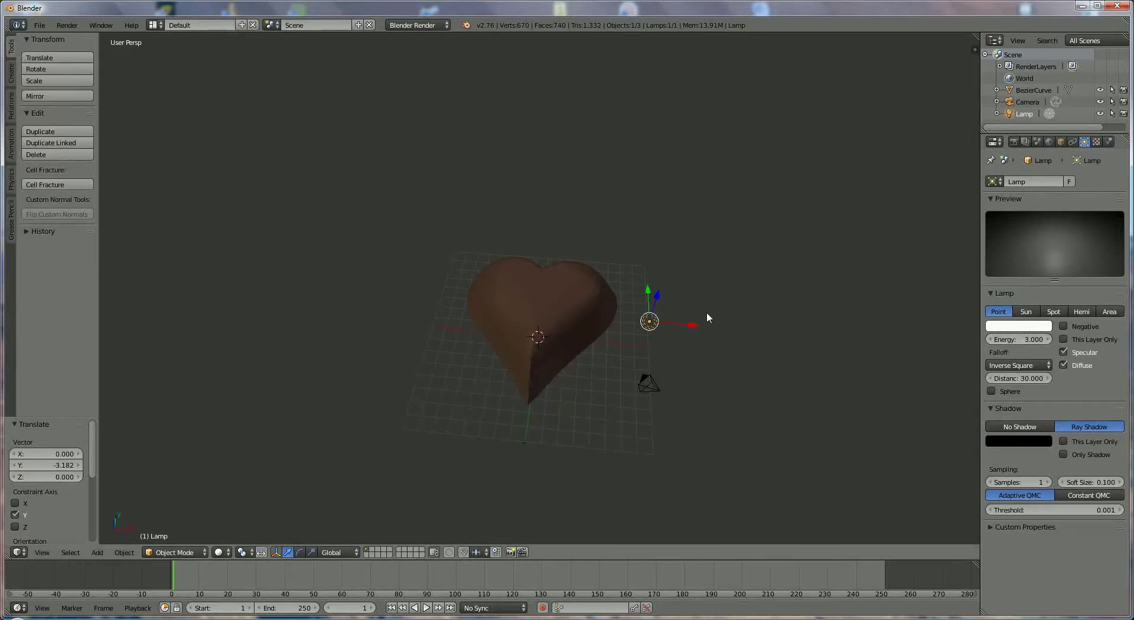
{"action": "key", "text": "shift+d"}
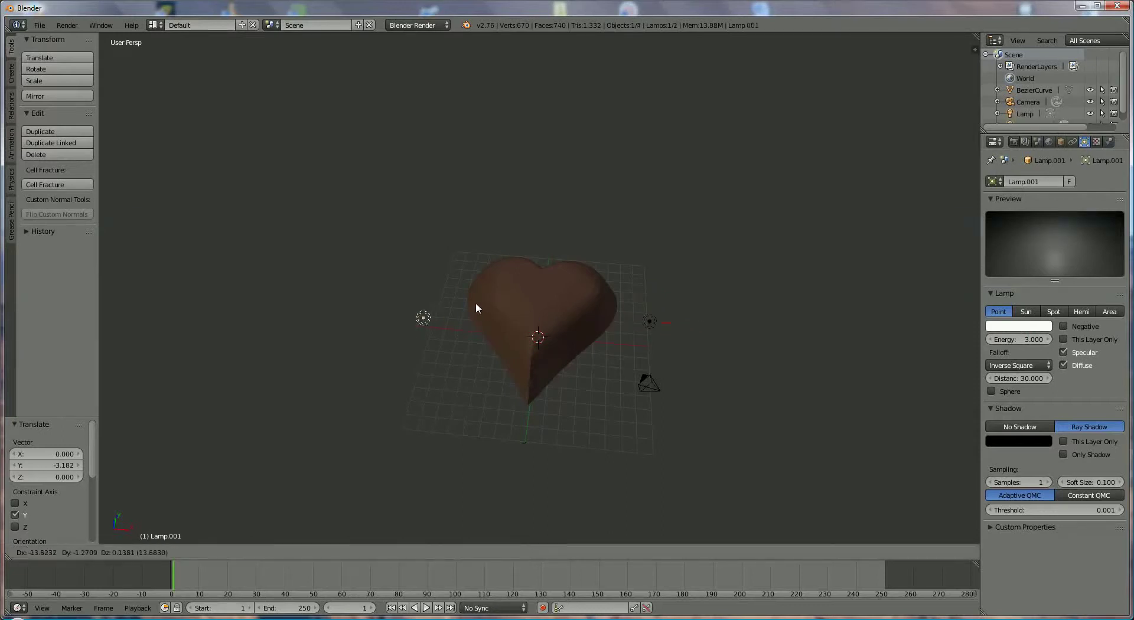
{"action": "left_click", "coordinate": [502, 302]}
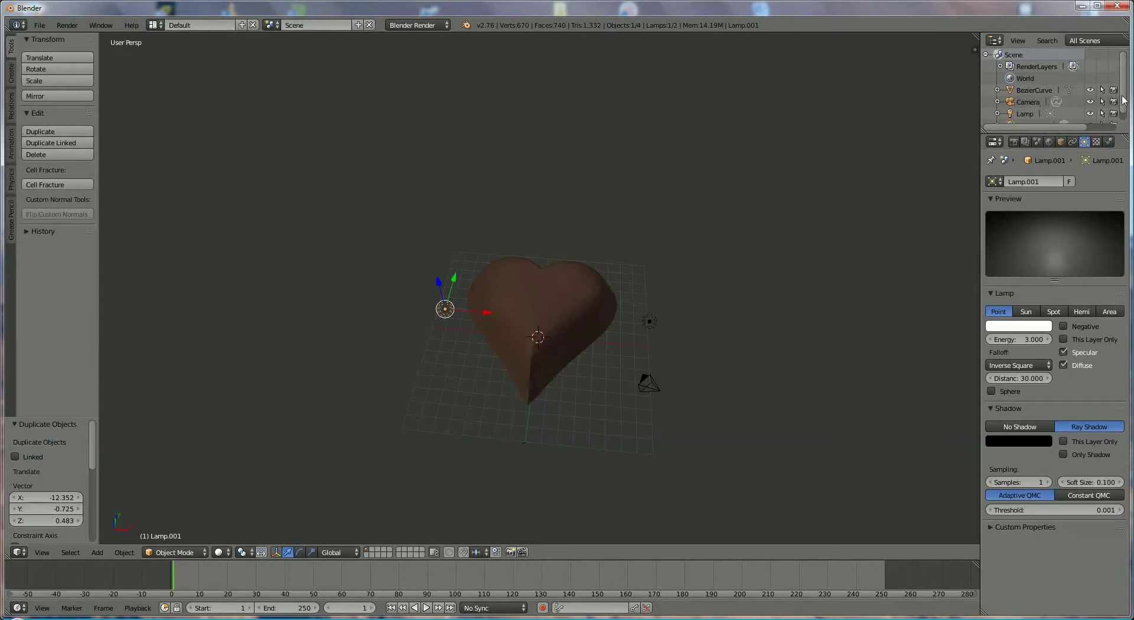
- Set the transform orientation to Normal and pull the camera back along its own Z axis by about X 2.443, Y -2.278, Z 1.661
{"action": "left_click_drag", "start_coordinate": [1125, 103], "coordinate": [1126, 113]}
{"action": "left_click", "coordinate": [1029, 93]}
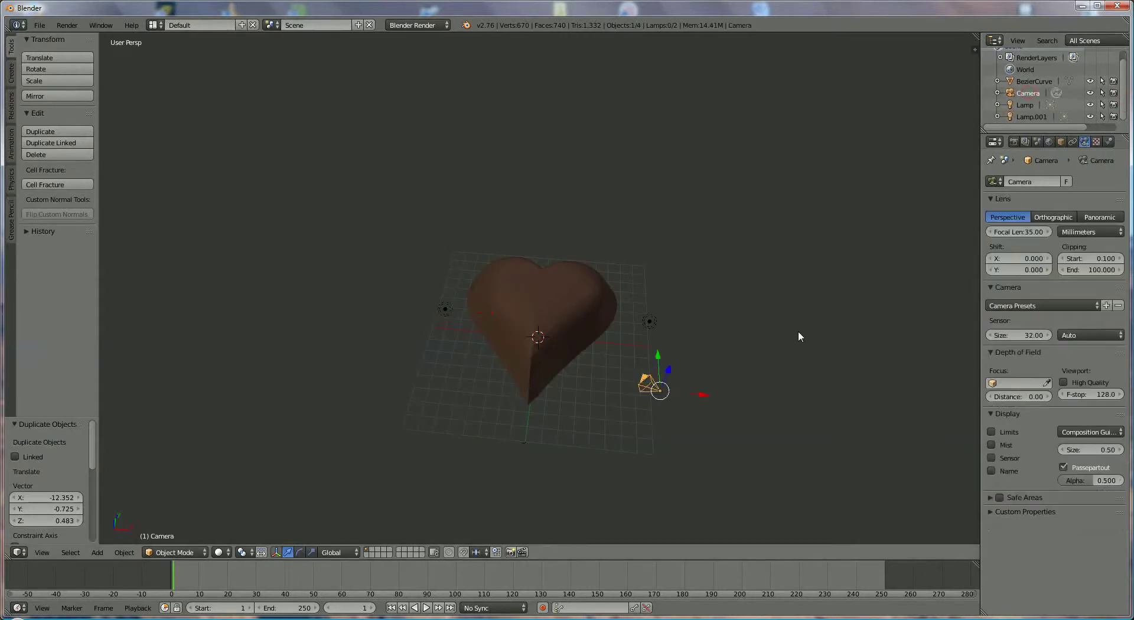
{"action": "middle_click_drag", "start_coordinate": [799, 331], "coordinate": [763, 315]}
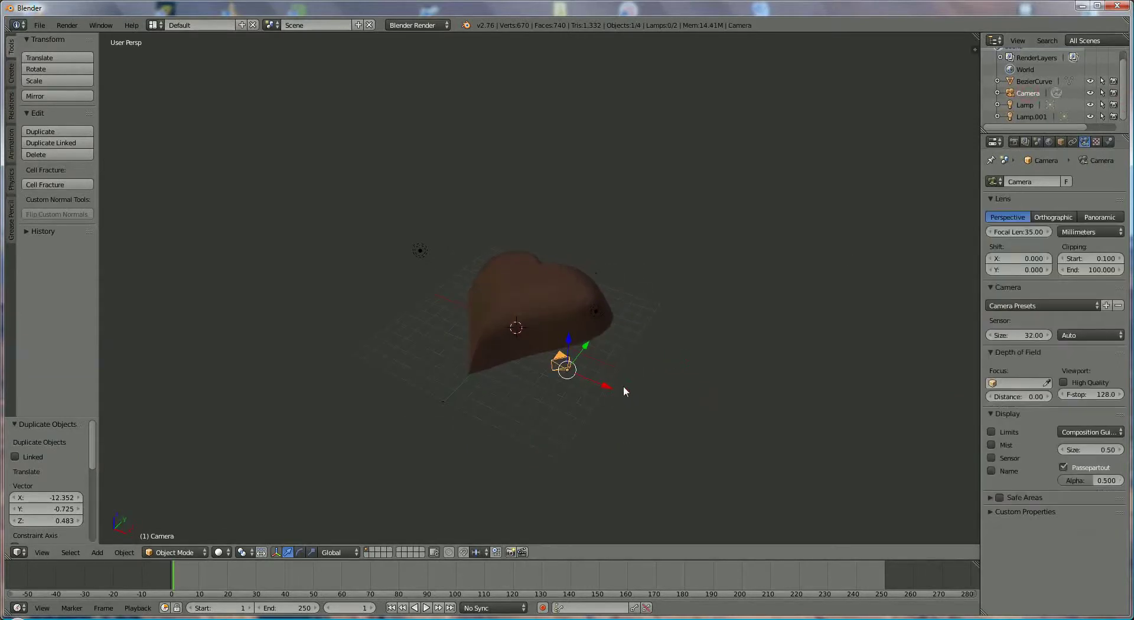
{"action": "left_click", "coordinate": [338, 552]}
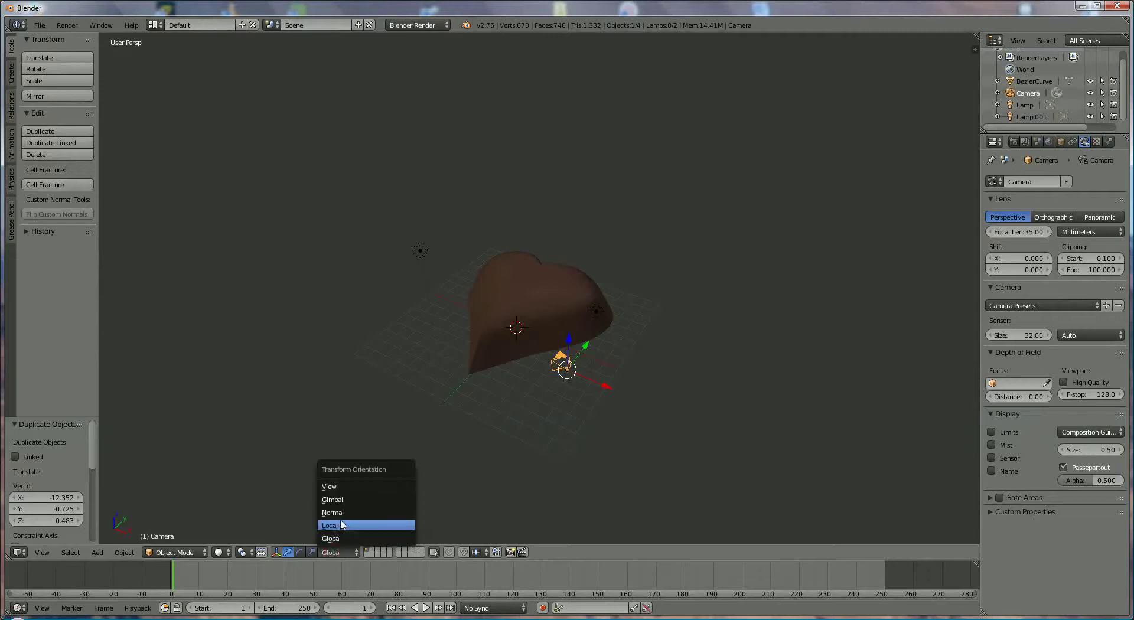
{"action": "left_click", "coordinate": [346, 523]}
{"action": "middle_click_drag", "start_coordinate": [561, 422], "coordinate": [651, 395]}
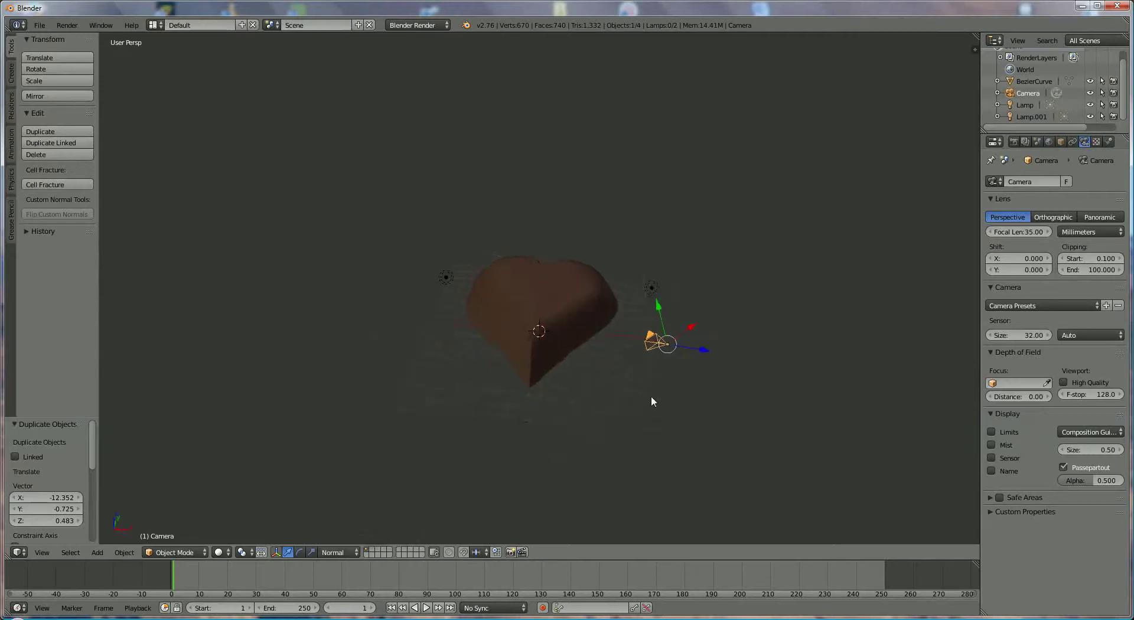
{"action": "left_click_drag", "start_coordinate": [699, 353], "coordinate": [769, 374]}
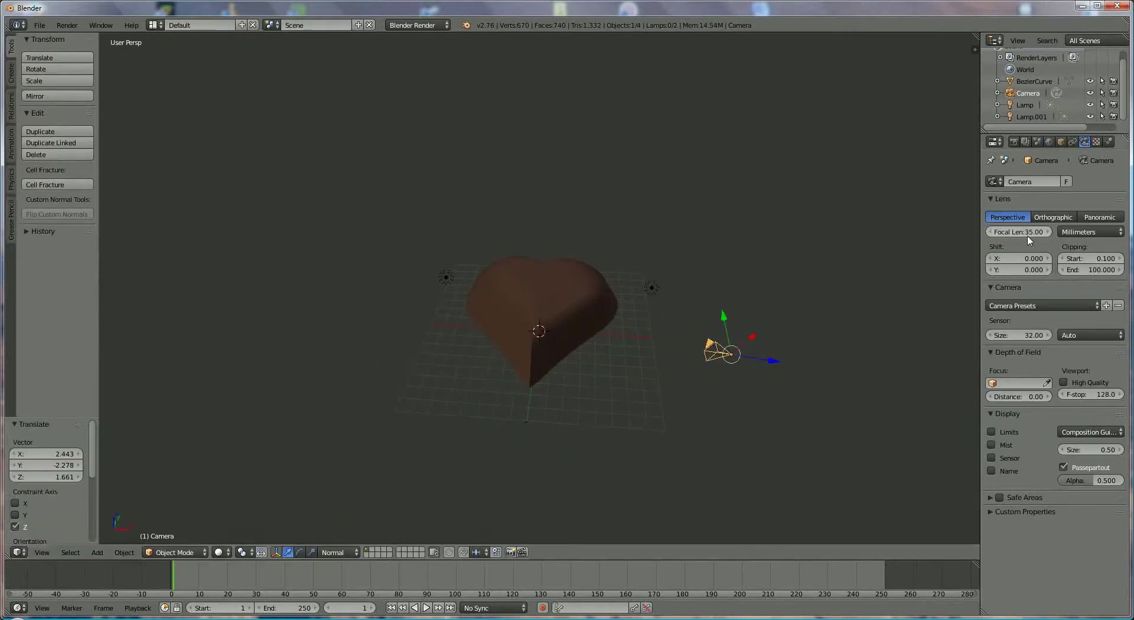
- Apply smooth shading to the heart and render a test image from the camera
{"action": "right_click", "coordinate": [530, 289]}
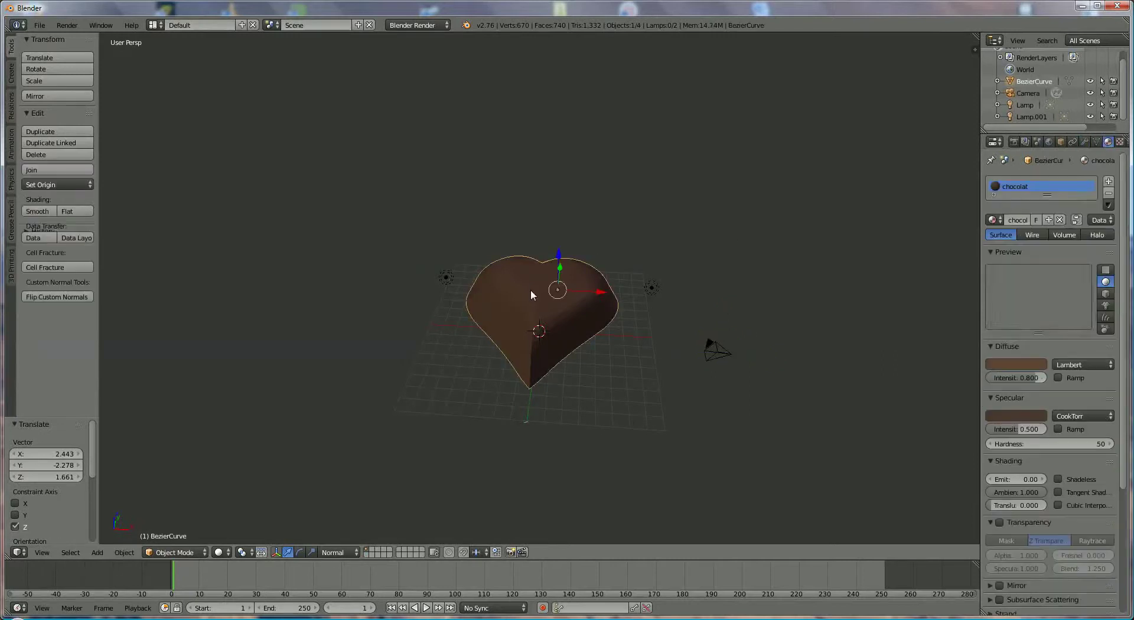
{"action": "left_click", "coordinate": [37, 211]}
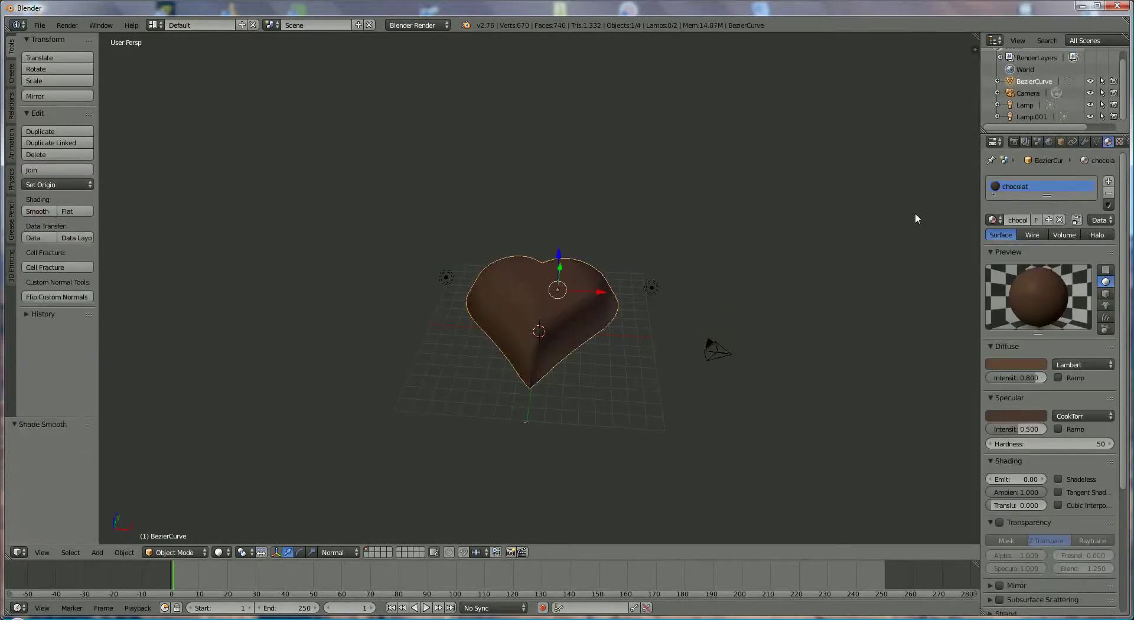
{"action": "right_click", "coordinate": [717, 352]}
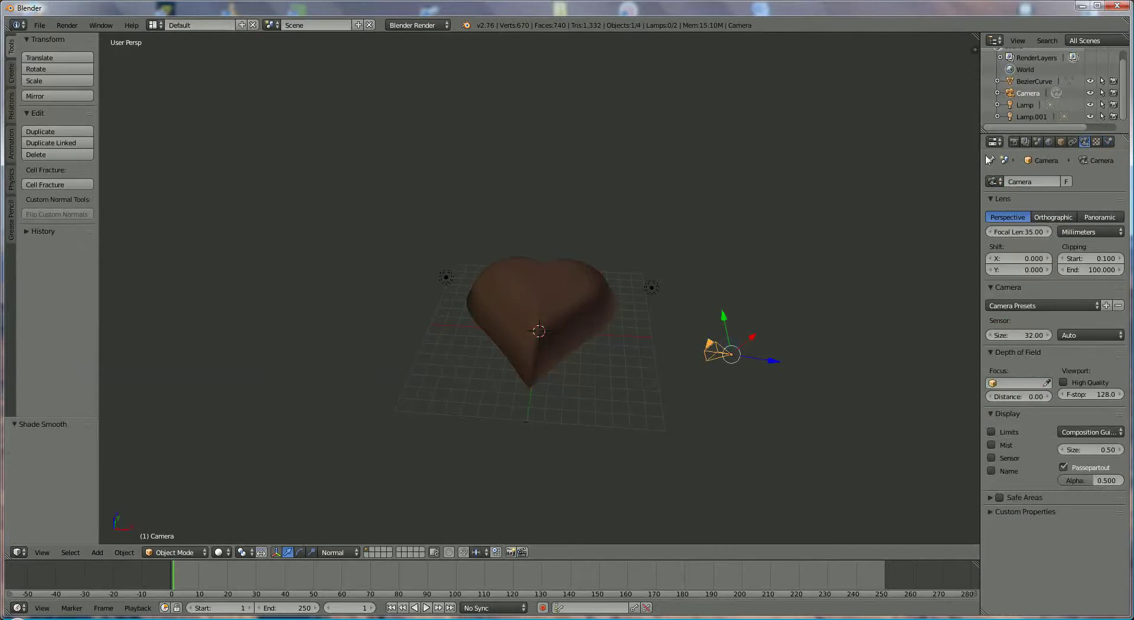
{"action": "left_click", "coordinate": [1014, 141]}
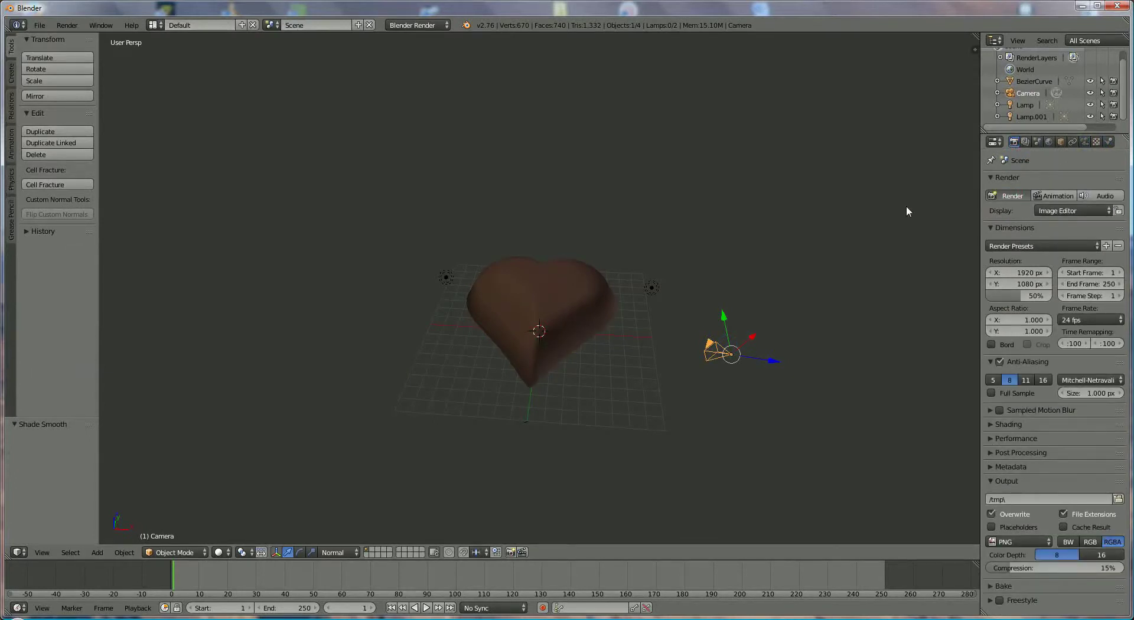
{"action": "left_click", "coordinate": [1019, 197]}
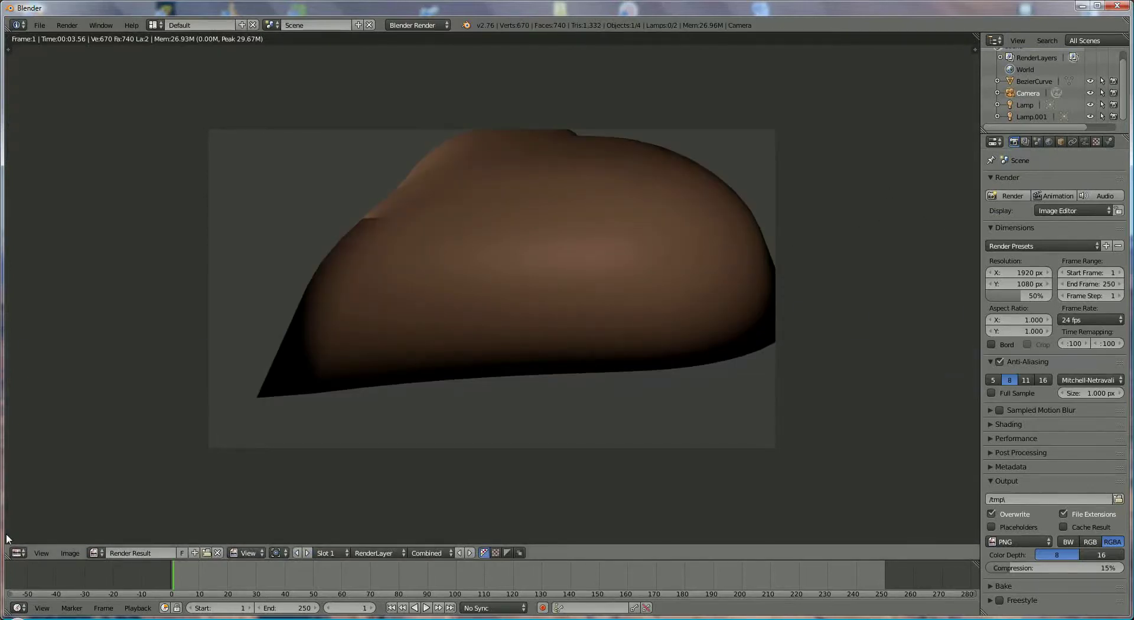
{"action": "left_click", "coordinate": [18, 553]}
{"action": "left_click", "coordinate": [31, 540]}
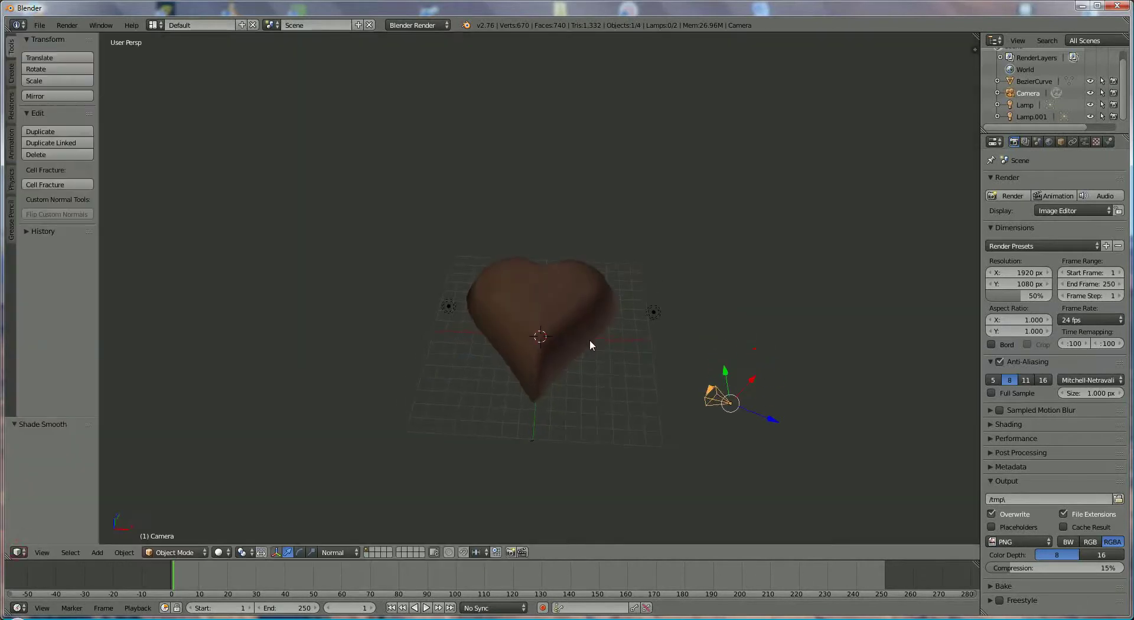
- Raise the camera along its own Y axis and tilt it with rotations of about -1.419° and -5.887°
{"action": "left_click_drag", "start_coordinate": [724, 372], "coordinate": [717, 321]}
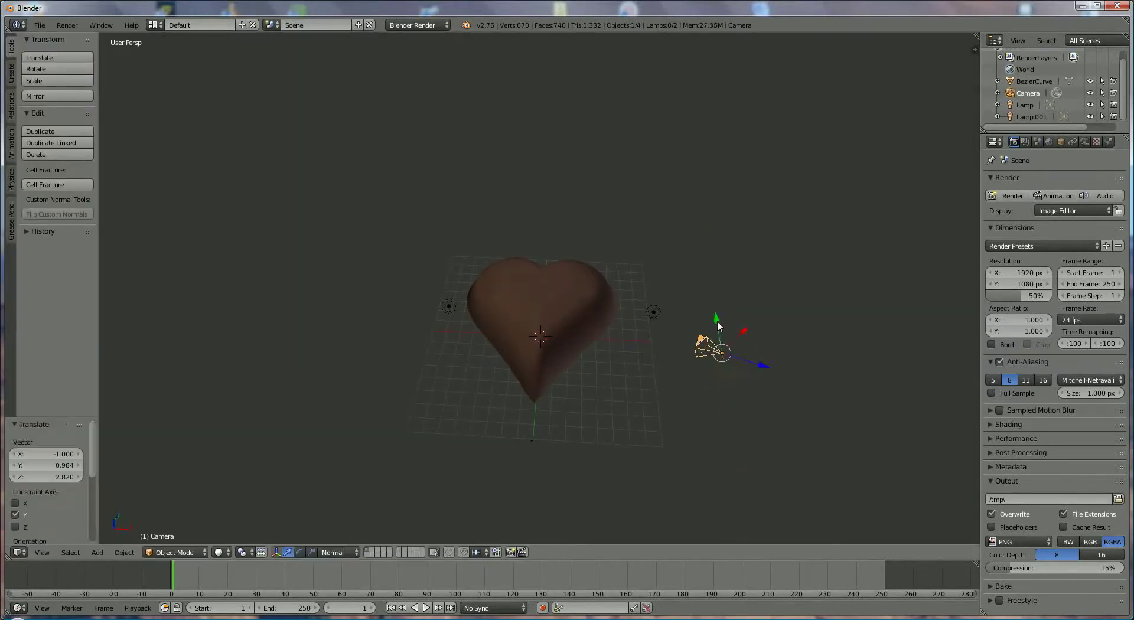
{"action": "key", "text": "r"}
{"action": "left_click", "coordinate": [723, 311]}
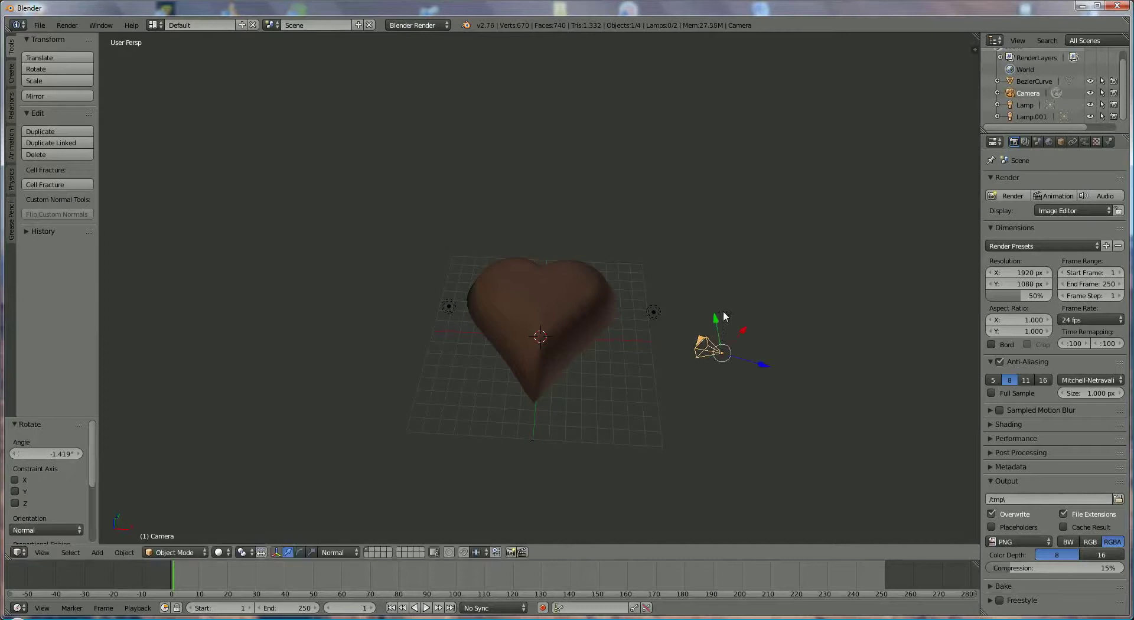
{"action": "middle_click_drag", "start_coordinate": [755, 364], "coordinate": [808, 307]}
{"action": "key", "text": "r"}
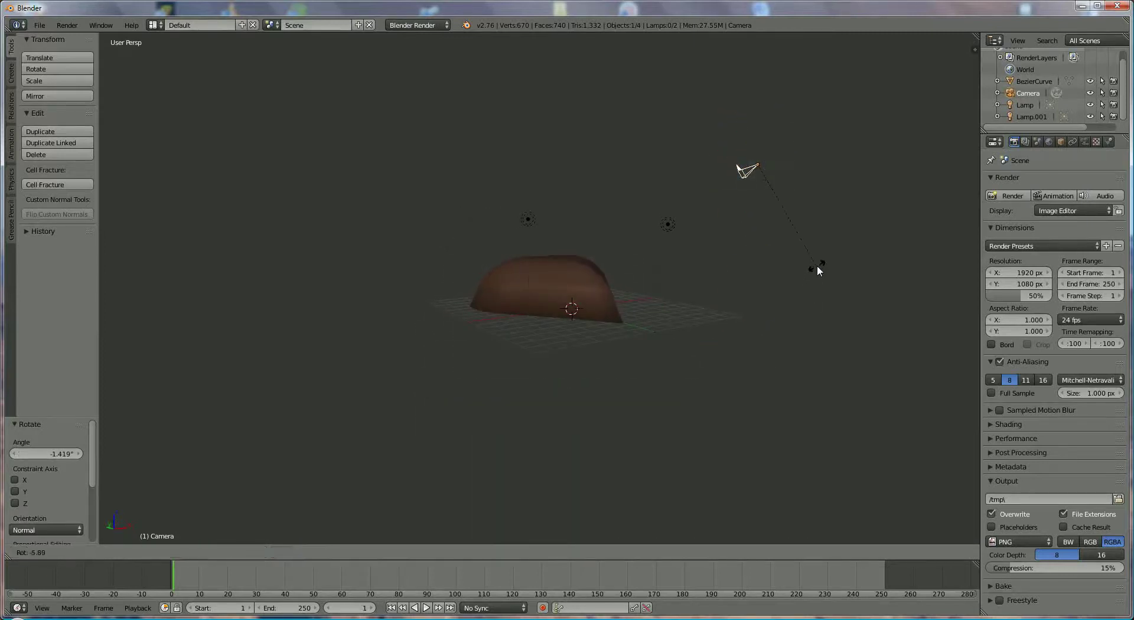
{"action": "left_click", "coordinate": [817, 265]}
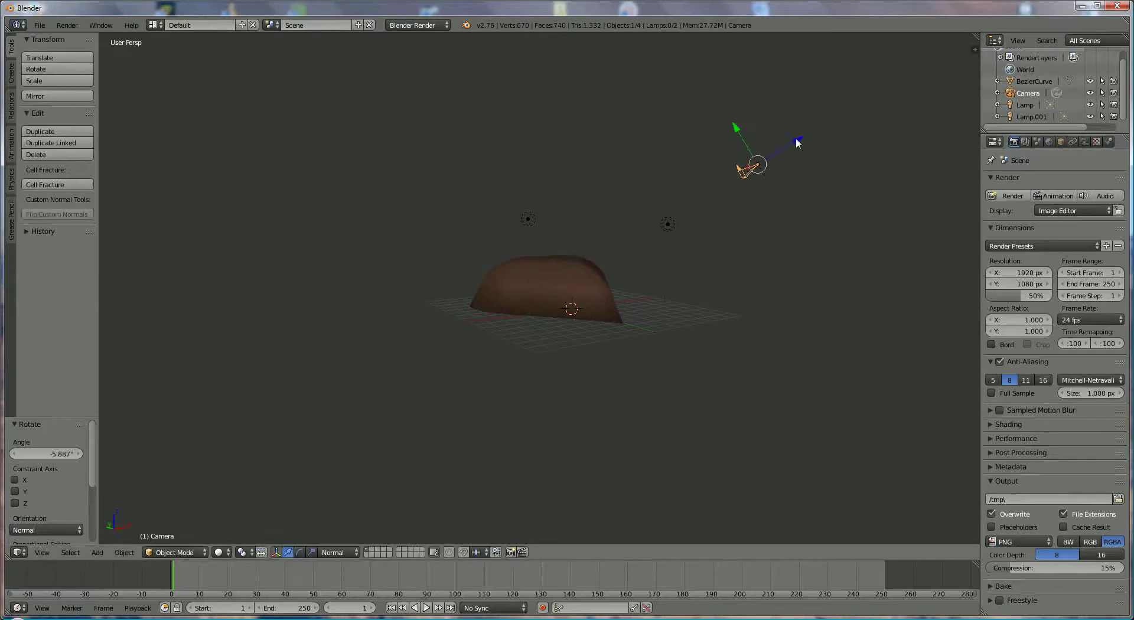
- Pull the camera farther back along its own Z axis, raise it slightly along its Y axis, and render the image again
{"action": "key", "text": "g"}
{"action": "key", "text": "z"}
{"action": "key", "text": "z"}
{"action": "left_click", "coordinate": [854, 102]}
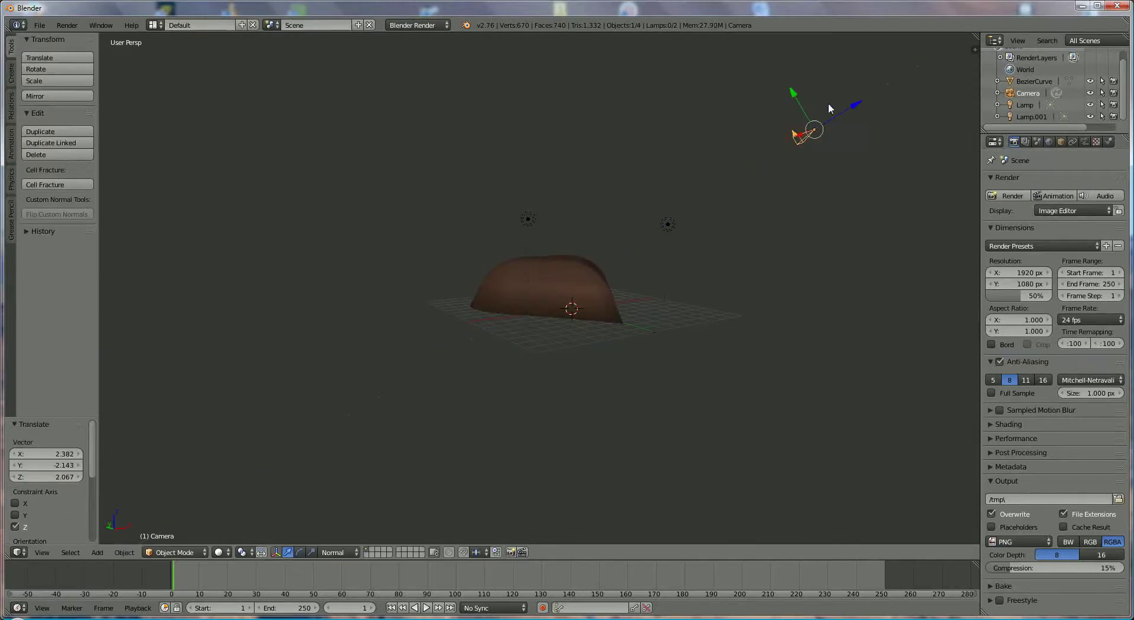
{"action": "key", "text": "g"}
{"action": "key", "text": "z"}
{"action": "key", "text": "z"}
{"action": "left_click", "coordinate": [794, 87]}
{"action": "left_click", "coordinate": [1007, 195]}
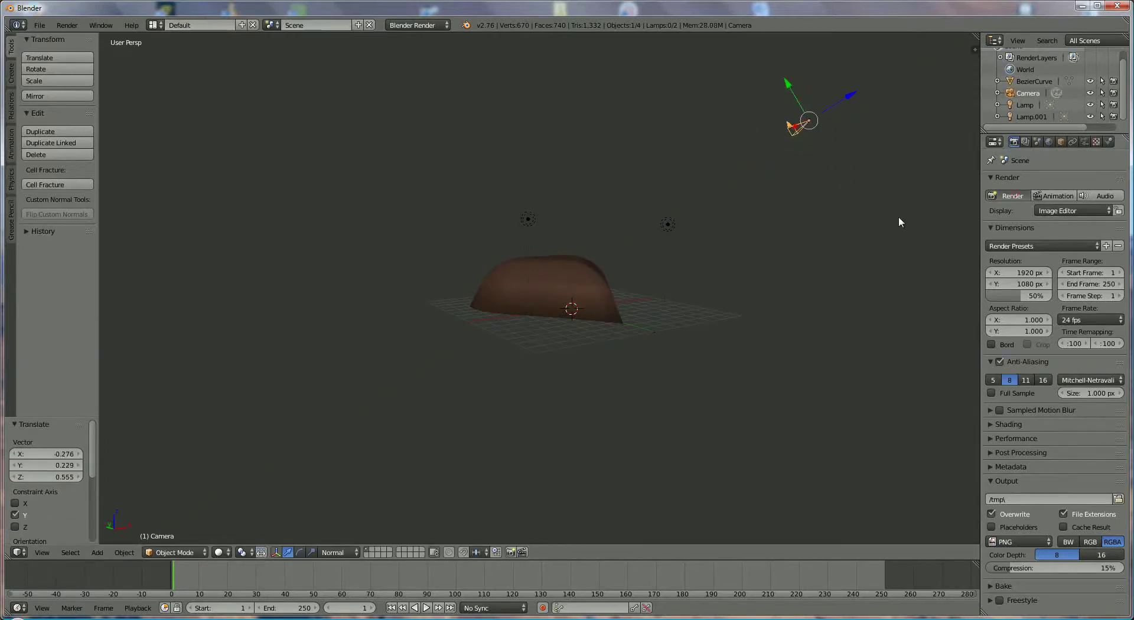